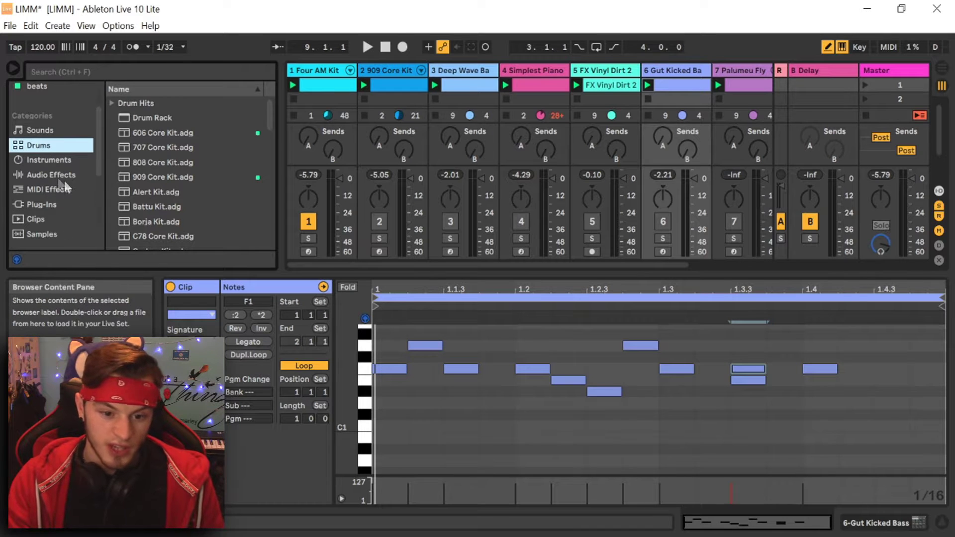
scroll(66, 171, "down", 2)
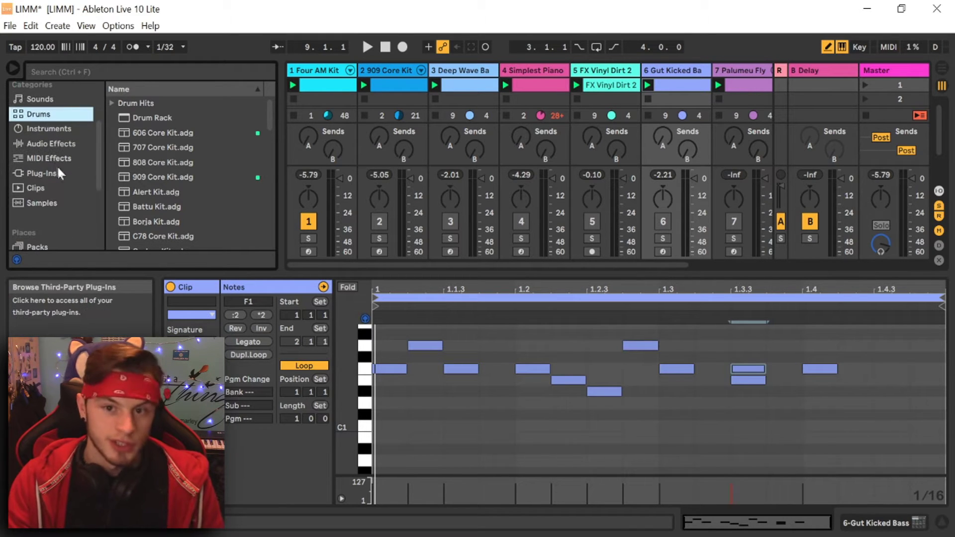
scroll(193, 136, "down", 1)
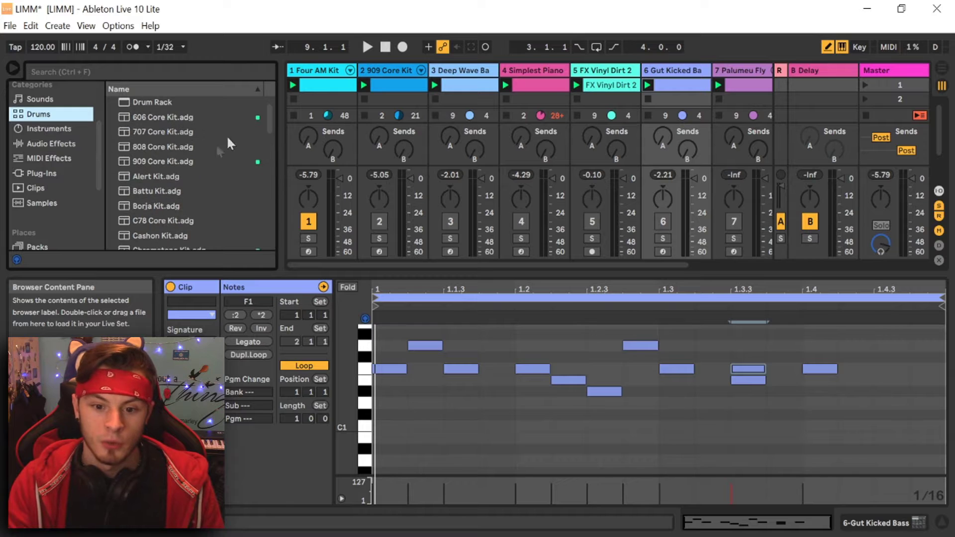
scroll(160, 140, "down", 1)
scroll(160, 140, "down", 1)
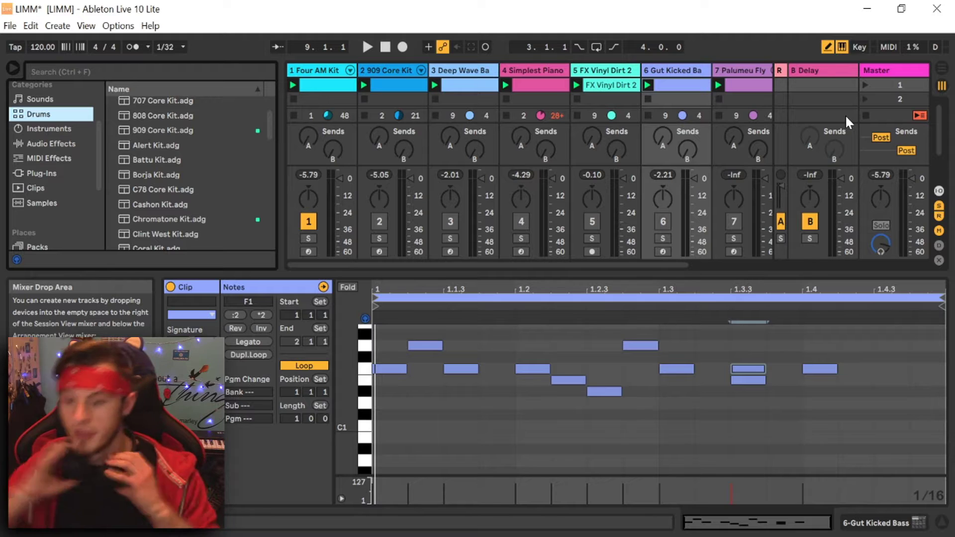
- Start playback, unmute the 909 Core Kit track and view its drum clip notes
key("space")
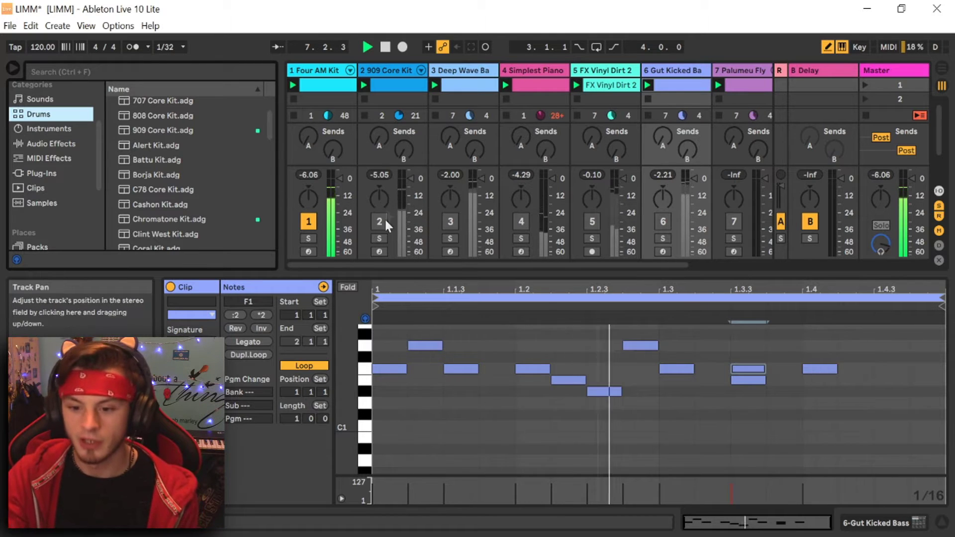
left_click(381, 220)
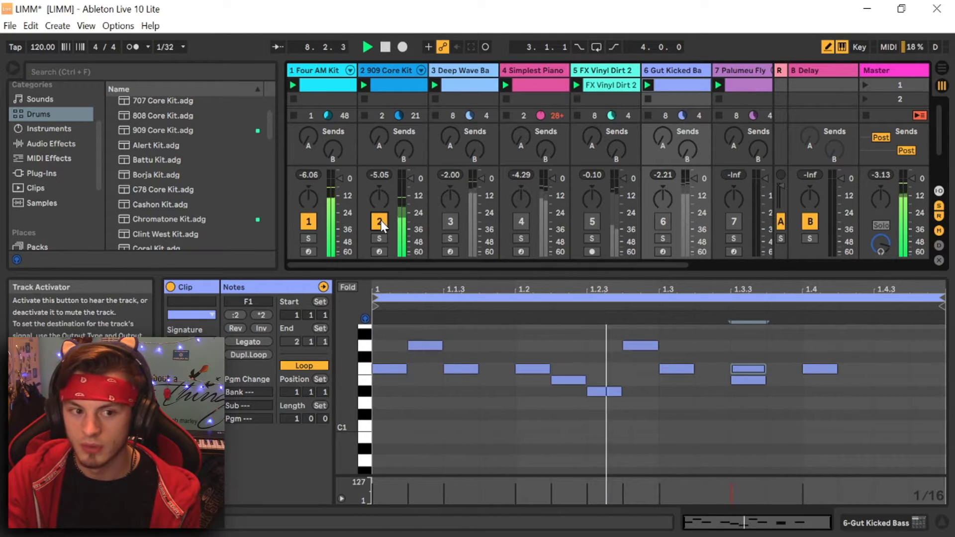
left_click(393, 84)
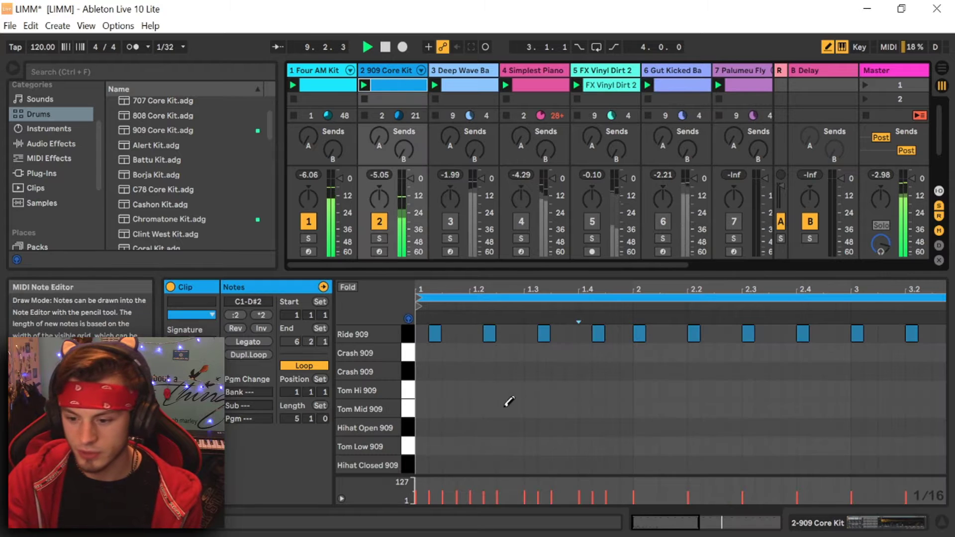
scroll(555, 375, "down", 3)
scroll(614, 373, "up", 3)
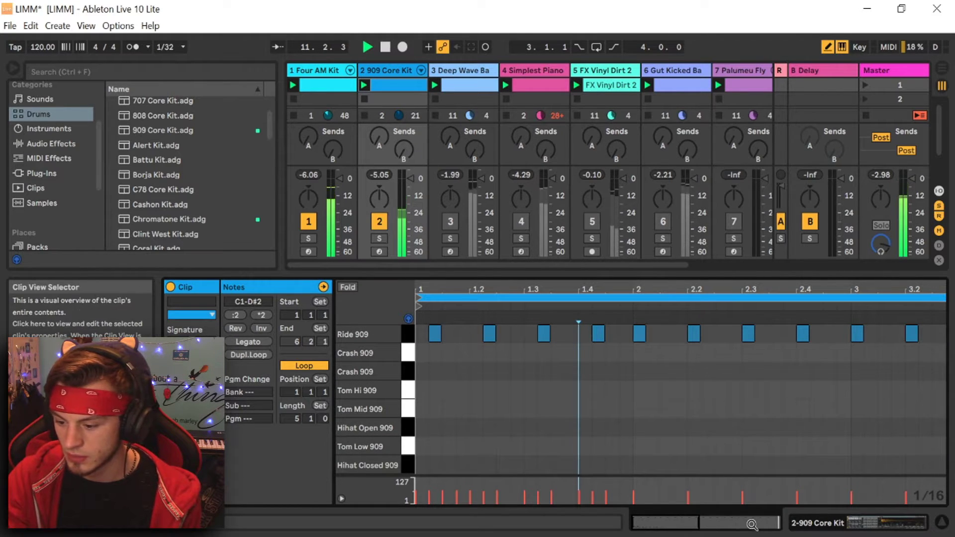
- Audition the third track, mute 909 Core Kit and Four AM Kit, and view the Simplest Piano notes
left_click(381, 222)
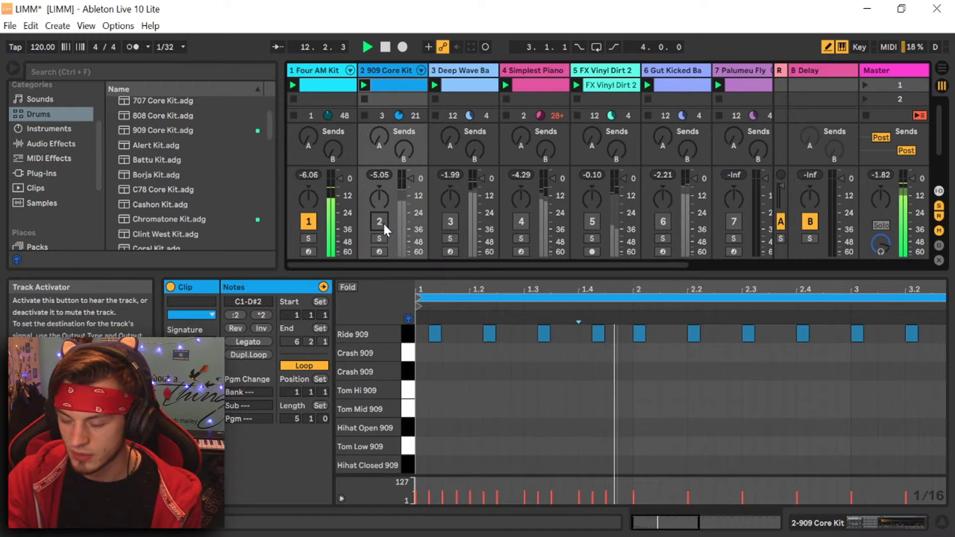
left_click(449, 219)
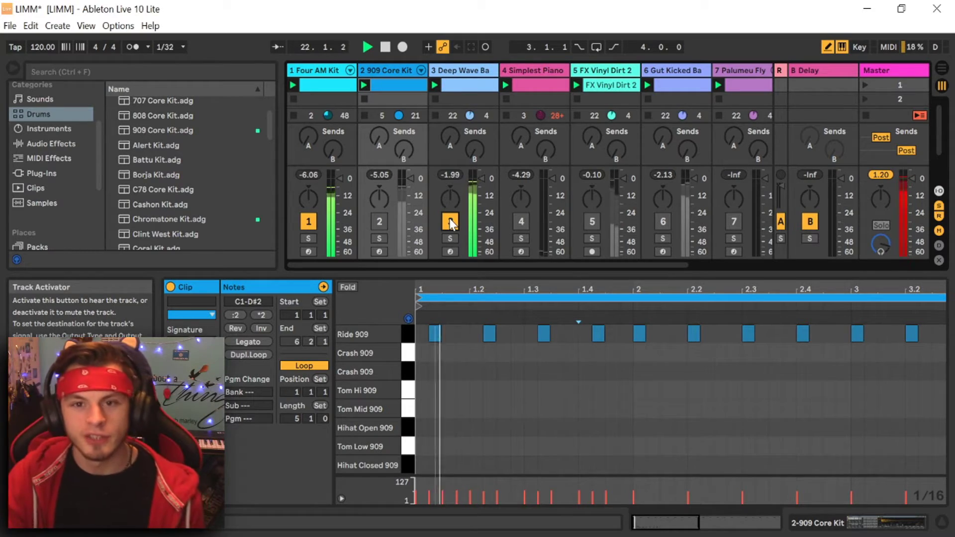
left_click(449, 218)
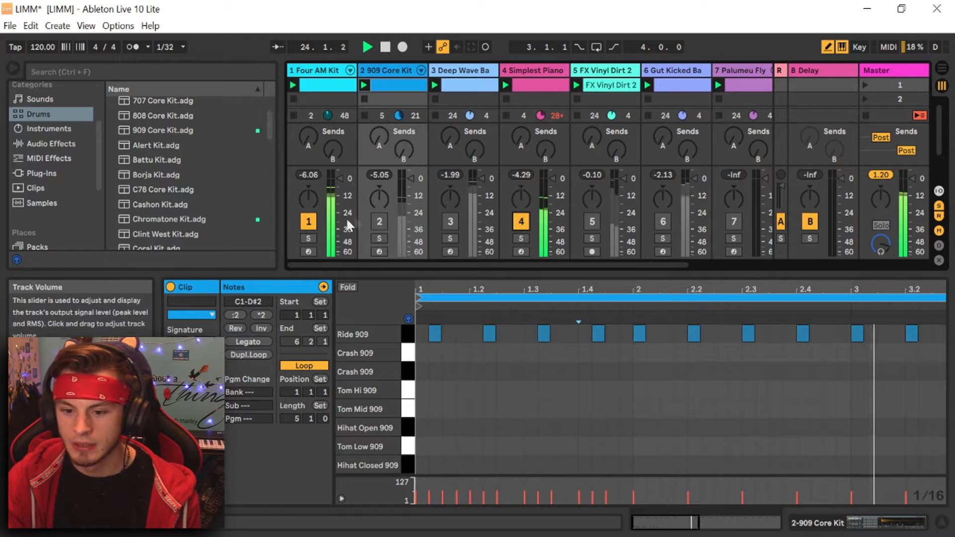
left_click(308, 221)
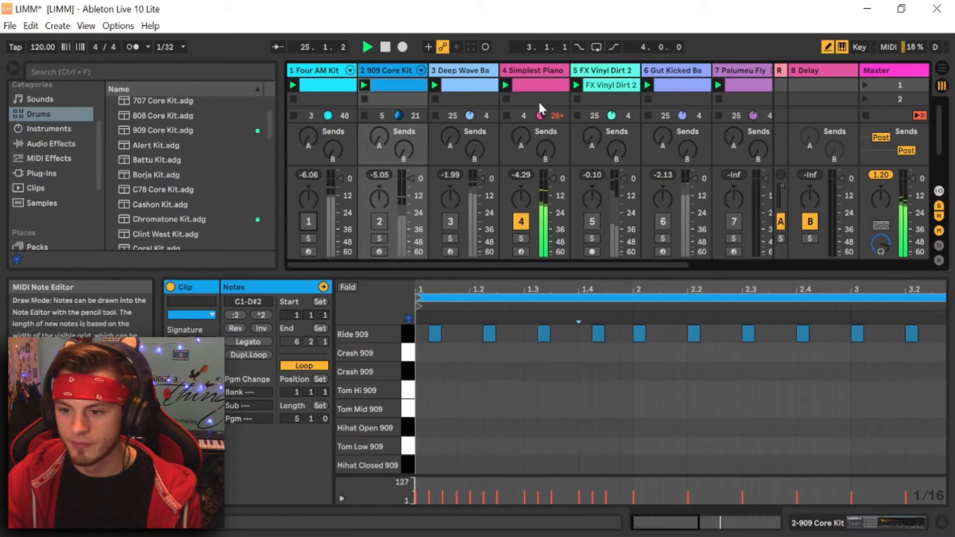
left_click(536, 84)
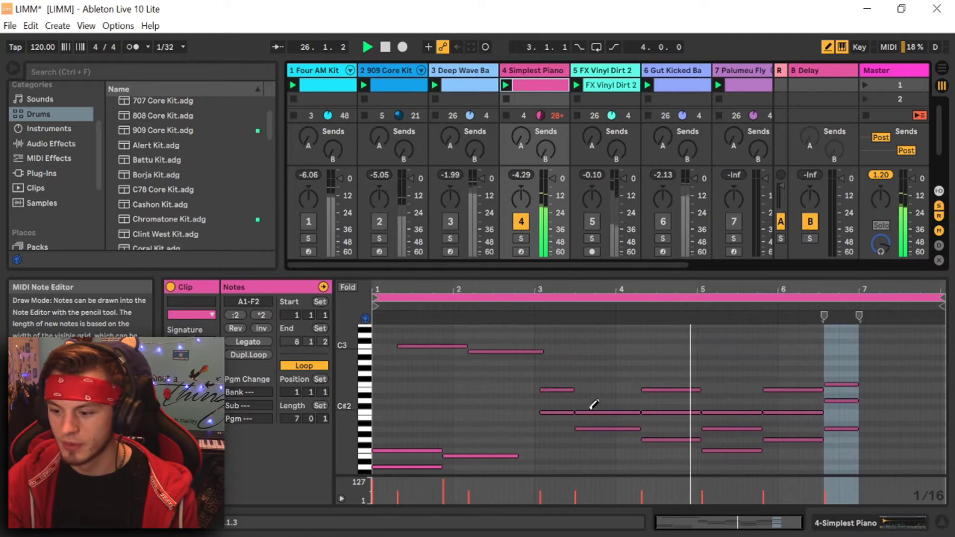
- Turn off Draw Mode, unmute FX Vinyl Dirt 2 and Four AM Kit, and restart playback
left_click(827, 47)
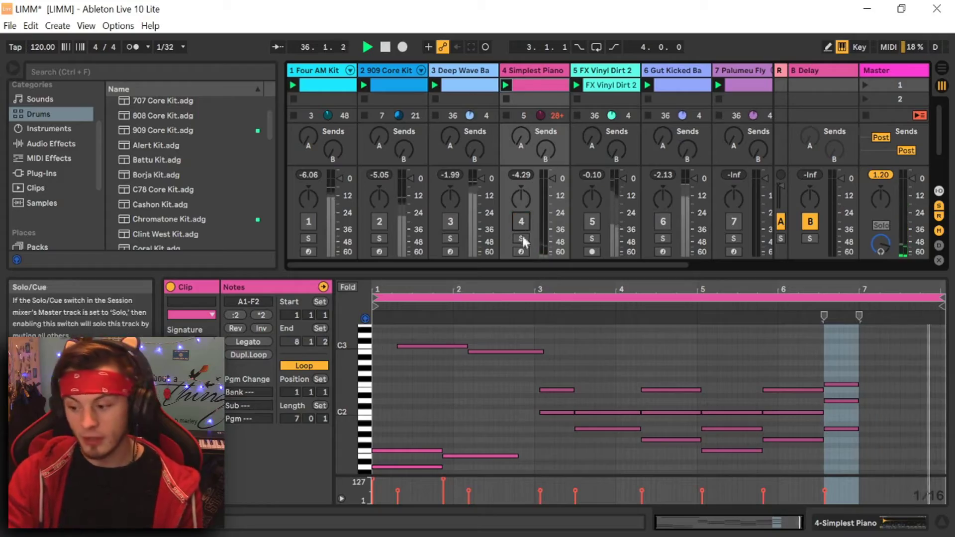
left_click(588, 221)
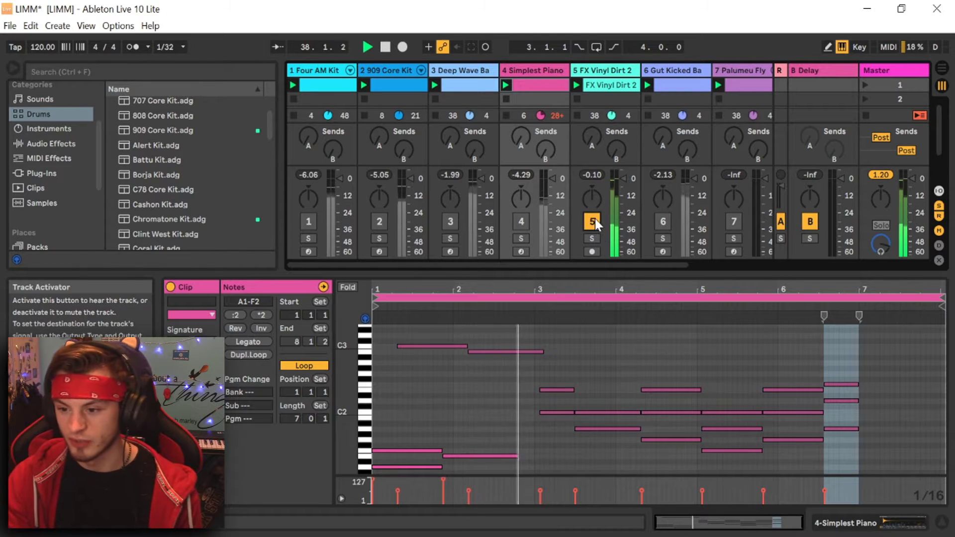
left_click(307, 221)
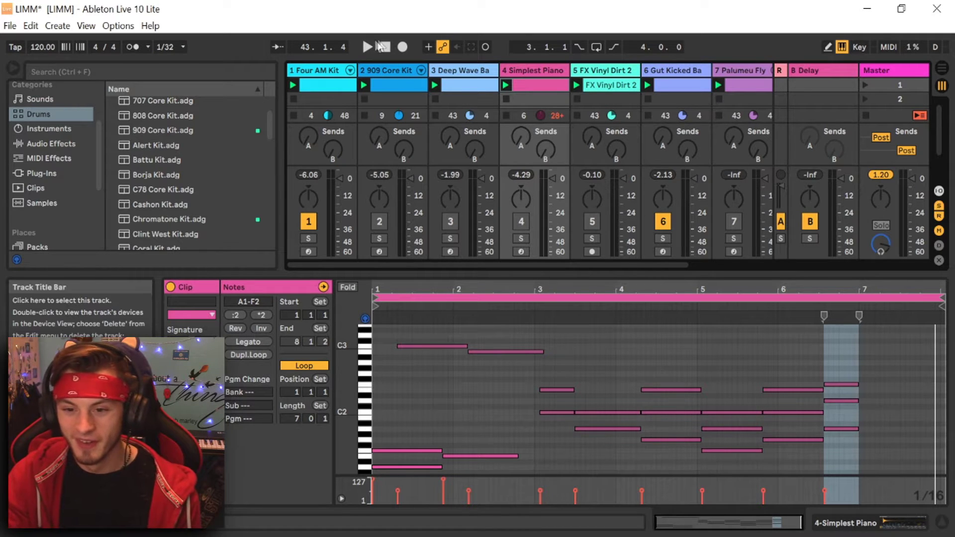
left_click(369, 48)
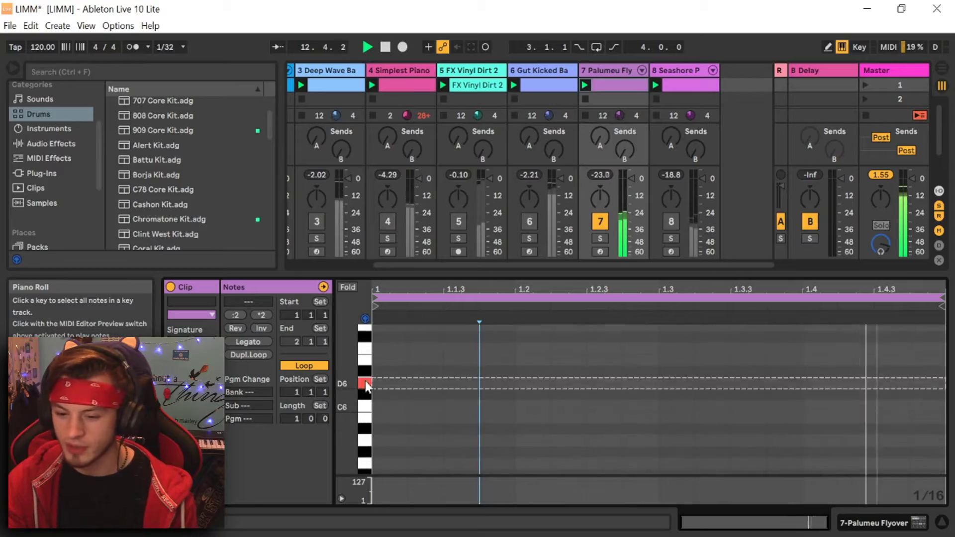
- From the start, play Seashore Pad with Palumeu Flyover muted, viewing its notes and selecting E3
double_click(385, 47)
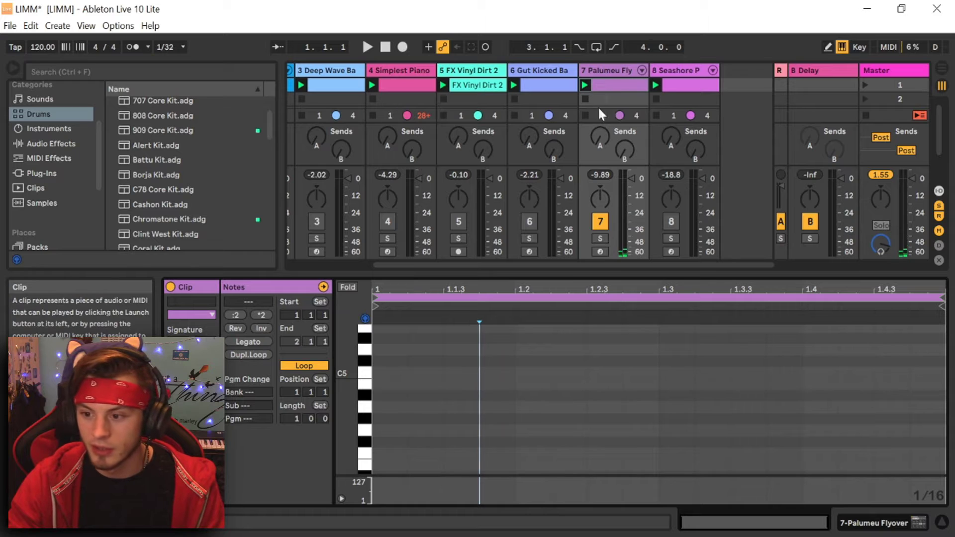
left_click(672, 221)
left_click(670, 85)
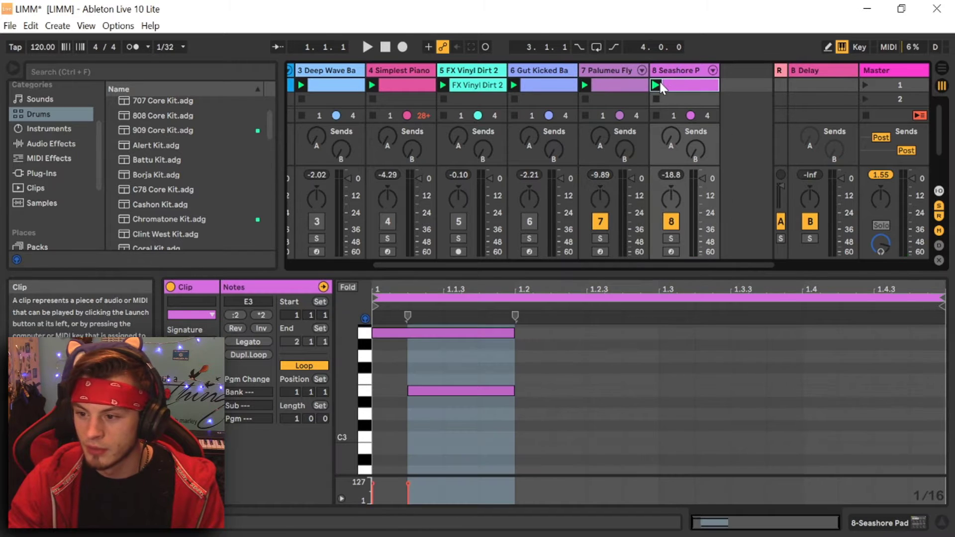
left_click(364, 390)
left_click(600, 221)
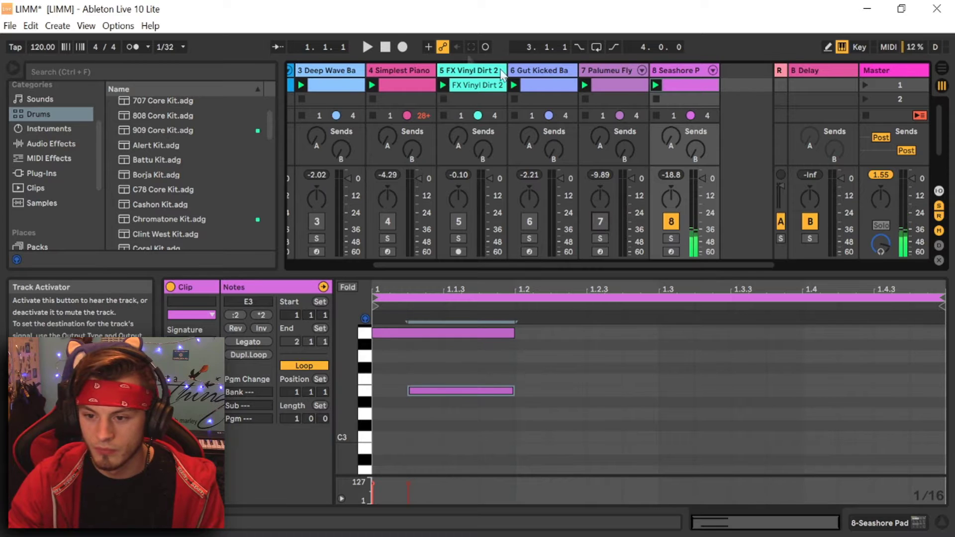
left_click(369, 47)
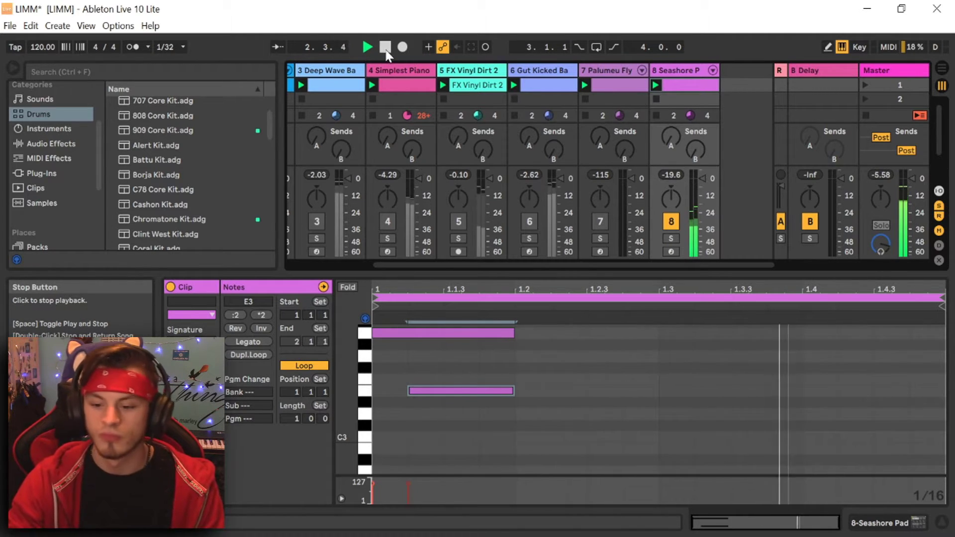
key("space")
- Add Seashore Pad notes, lower F#2 to F2, delete the extra E2, then mute the track
left_click(369, 47)
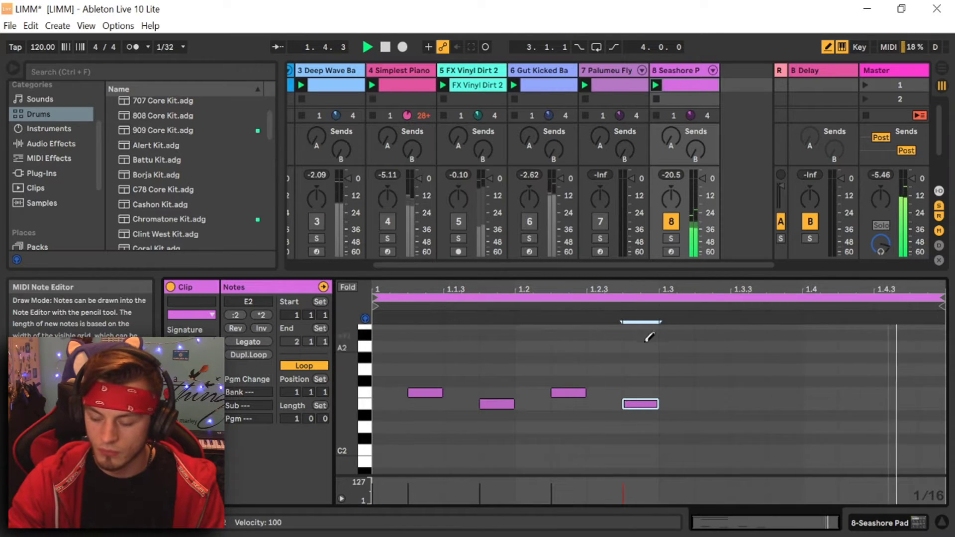
scroll(619, 388, "up", 1)
scroll(612, 395, "up", 1)
scroll(657, 399, "up", 1)
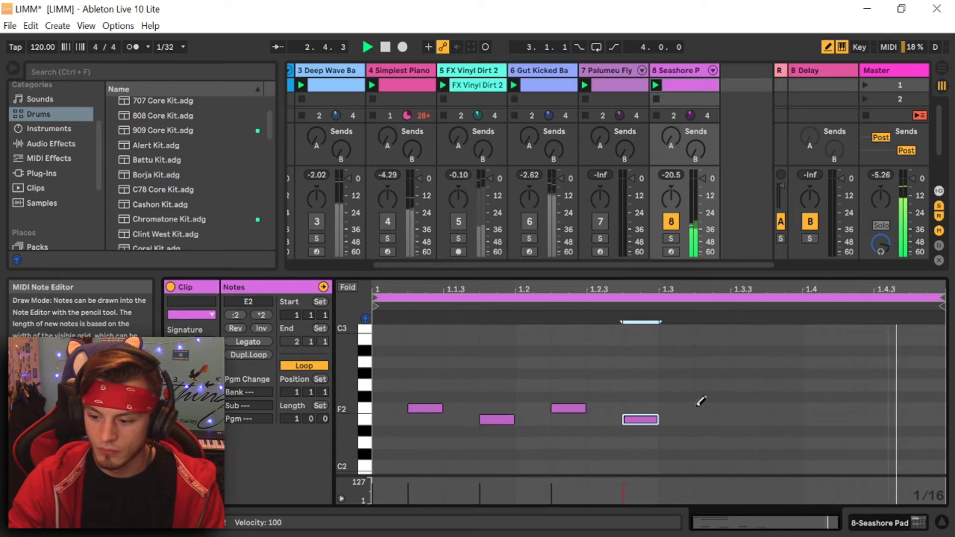
left_click(718, 397)
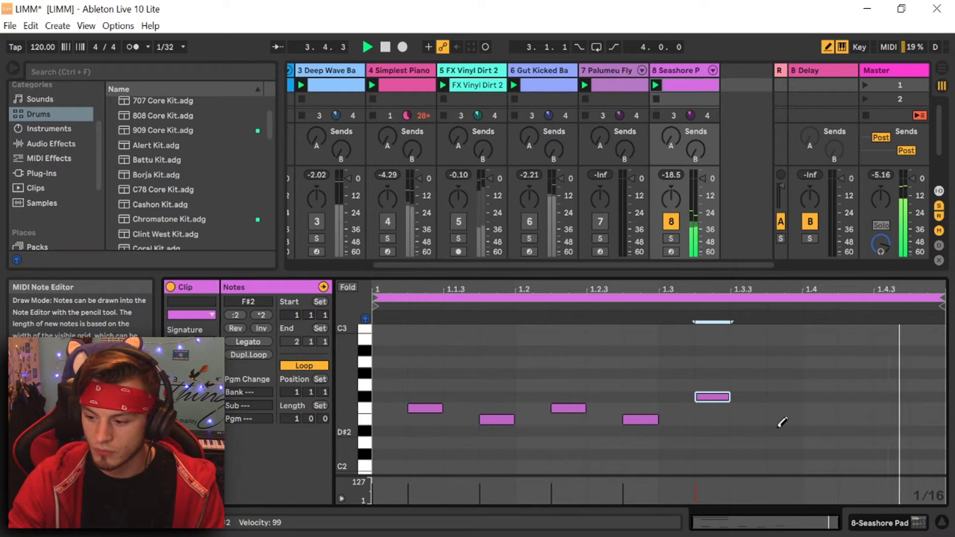
left_click(782, 430)
left_click(801, 429)
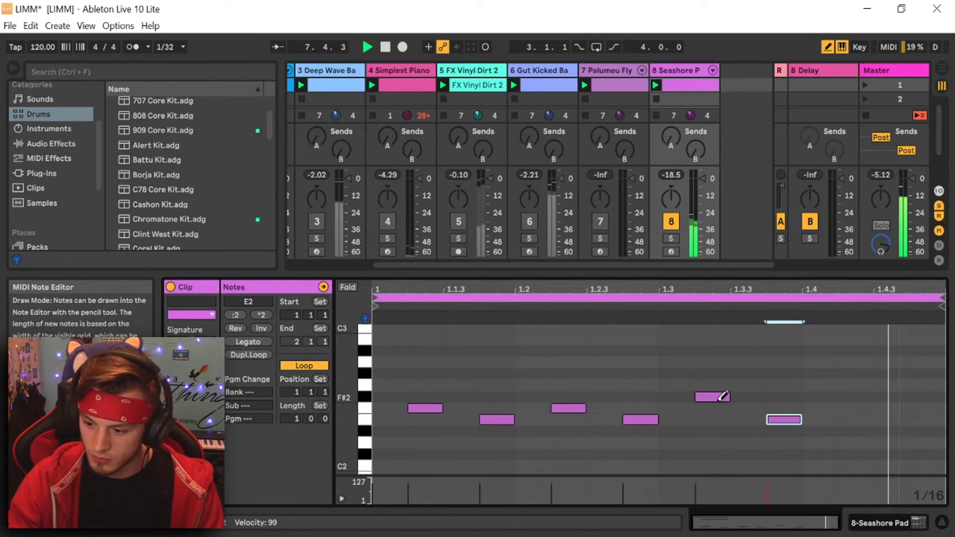
left_click_drag(721, 403, 721, 412)
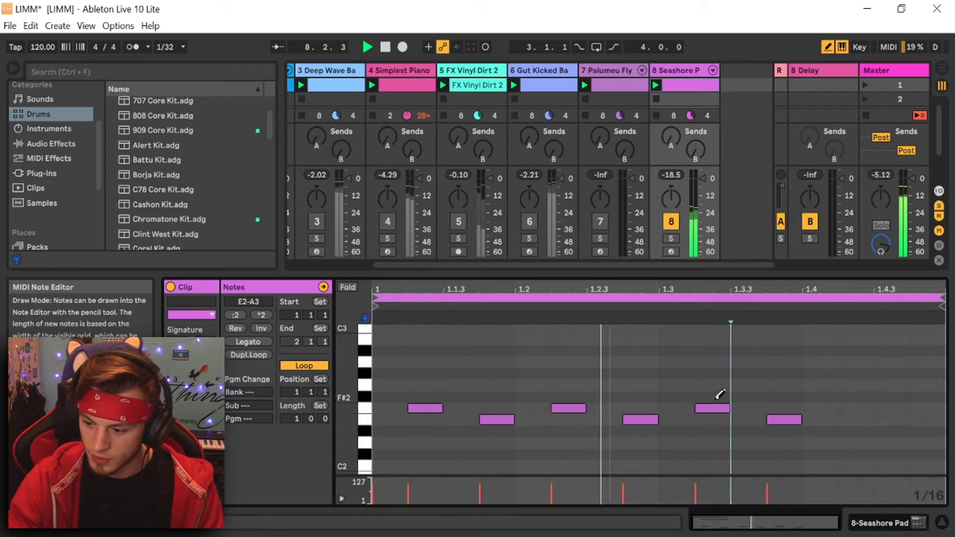
left_click(784, 419)
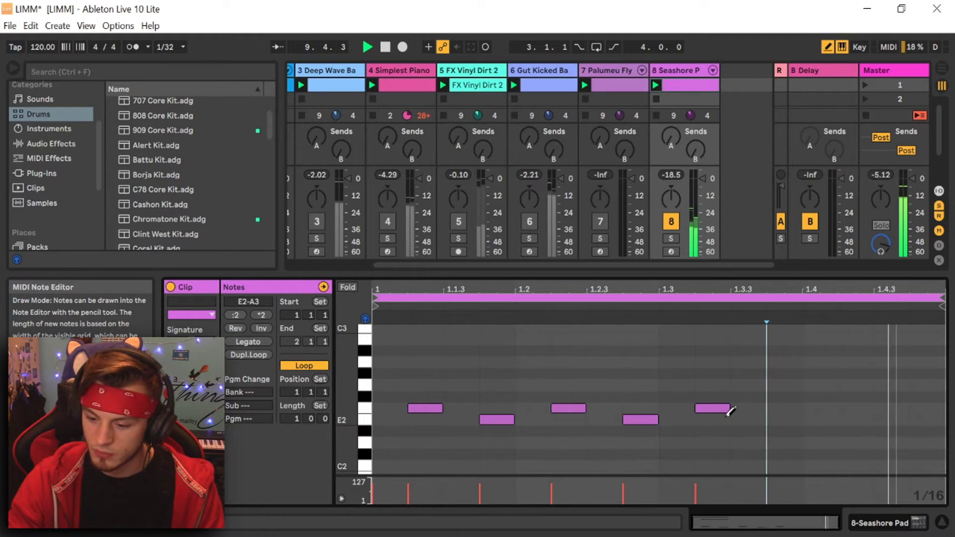
scroll(634, 419, "up", 3)
scroll(597, 419, "up", 2)
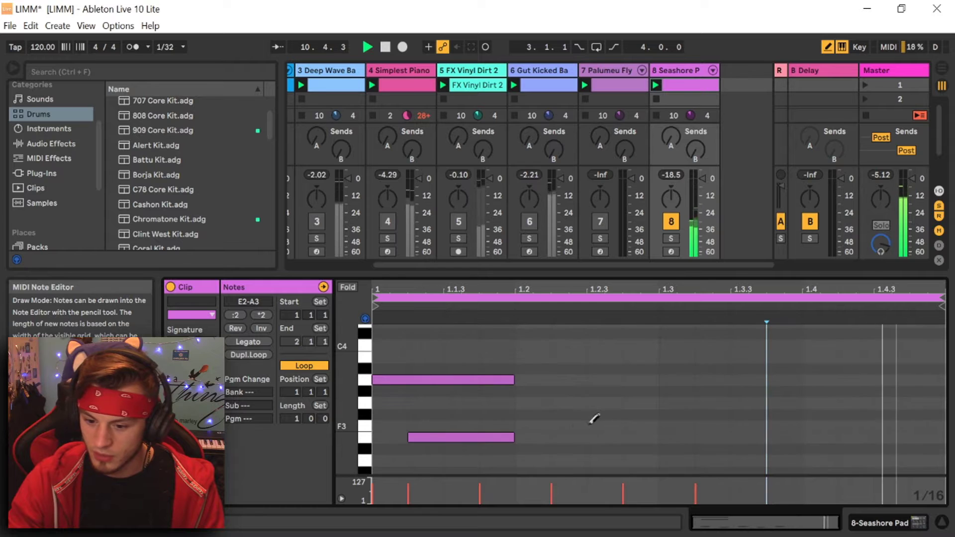
scroll(567, 419, "down", 1)
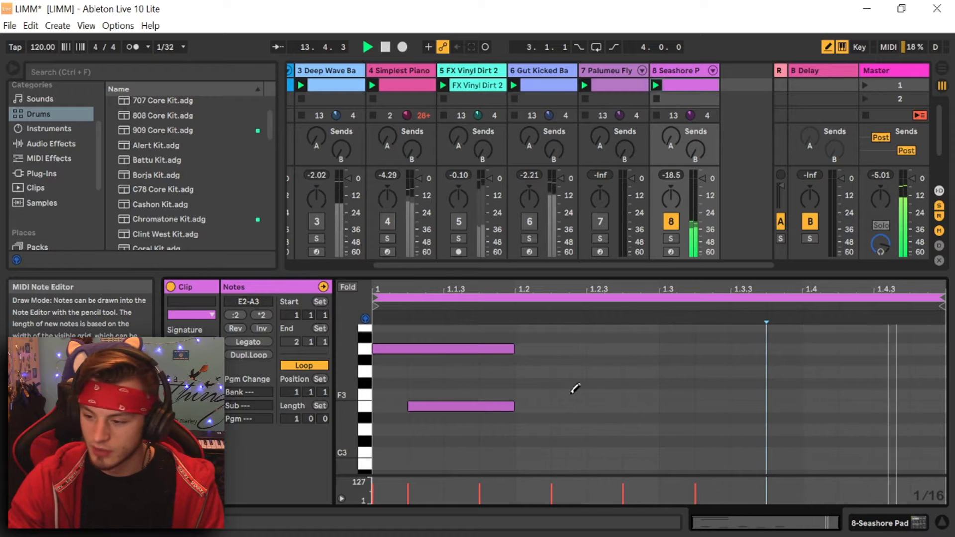
scroll(572, 386, "down", 3)
scroll(573, 387, "down", 2)
scroll(560, 388, "down", 2)
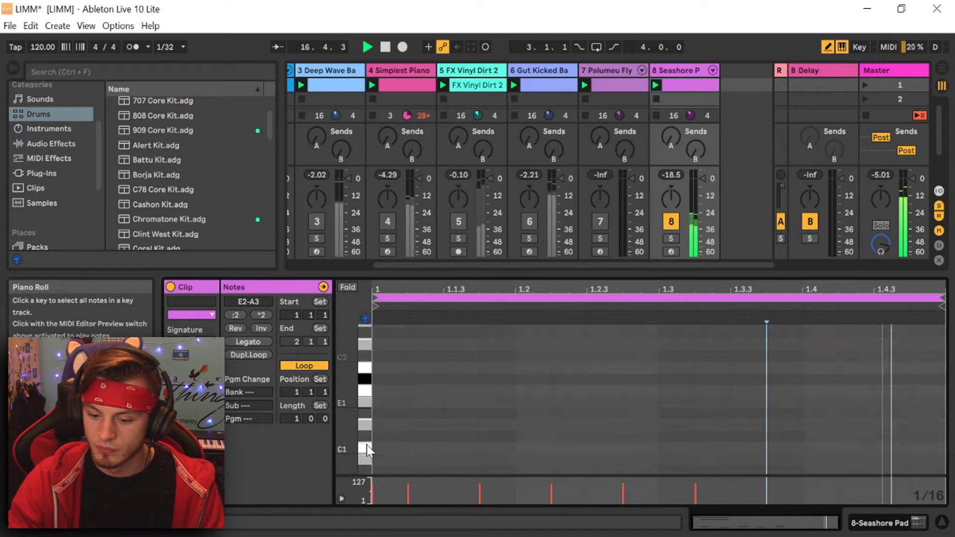
scroll(365, 403, "down", 3)
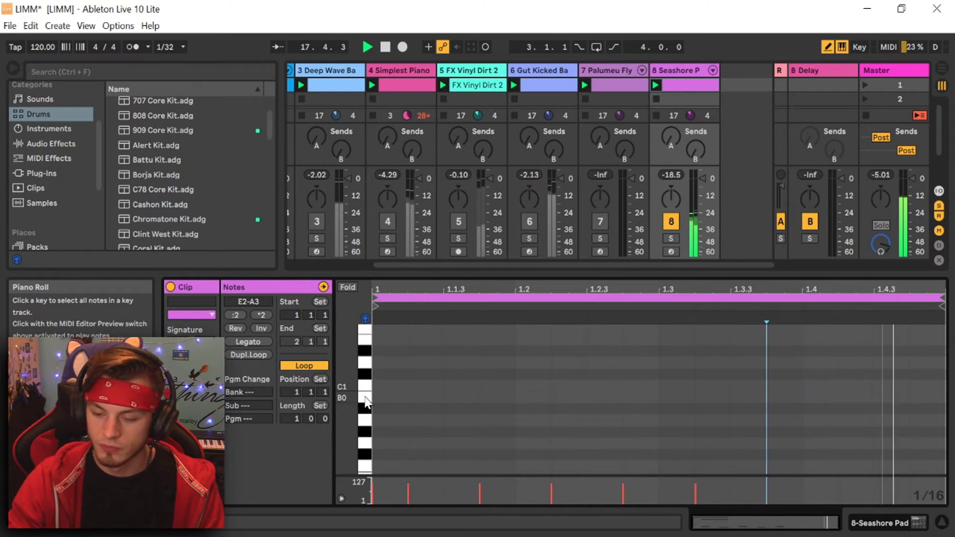
left_click(671, 221)
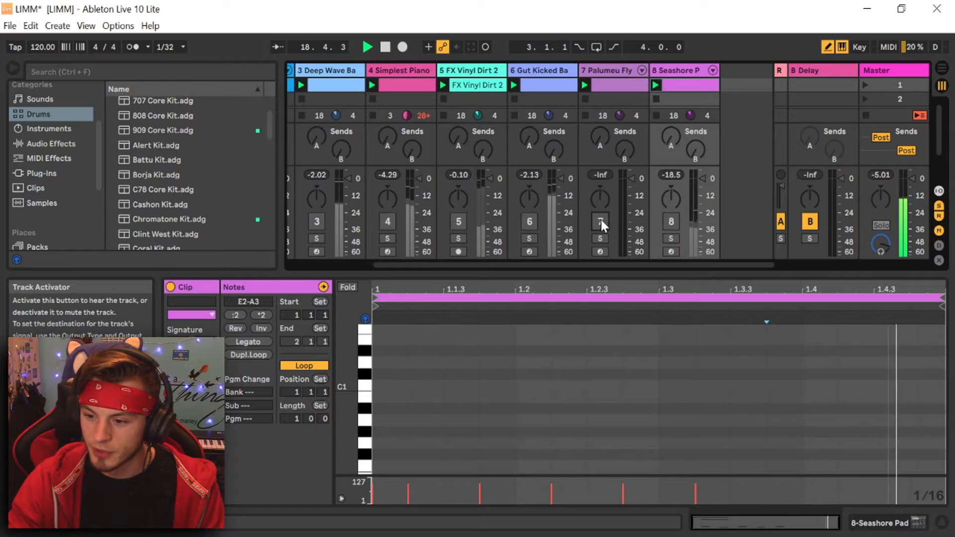
- Unmute Palumeu Flyover, draw a bar-long B2 note at the start, and extend the loop
left_click(600, 221)
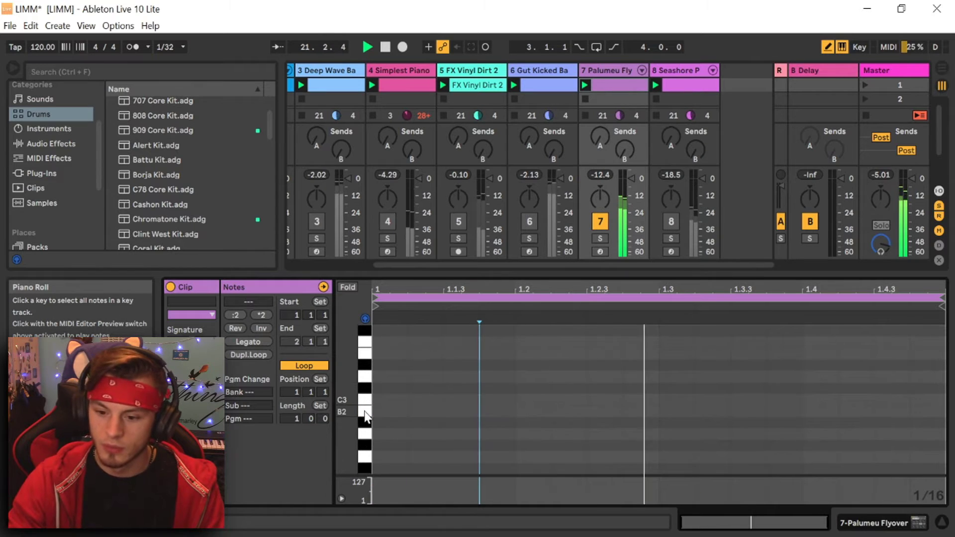
left_click(365, 414)
left_click(402, 409)
left_click_drag(415, 407, 779, 410)
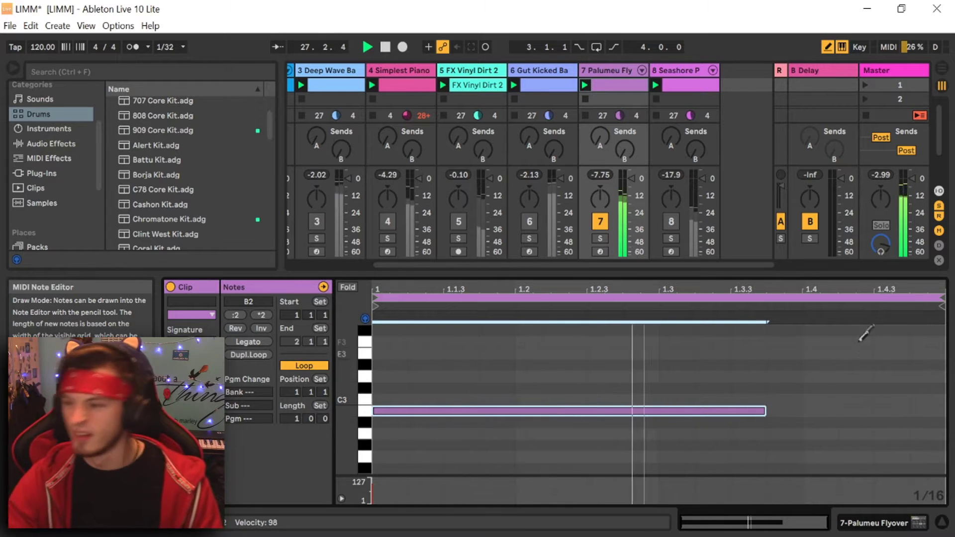
left_click_drag(945, 295, 951, 298)
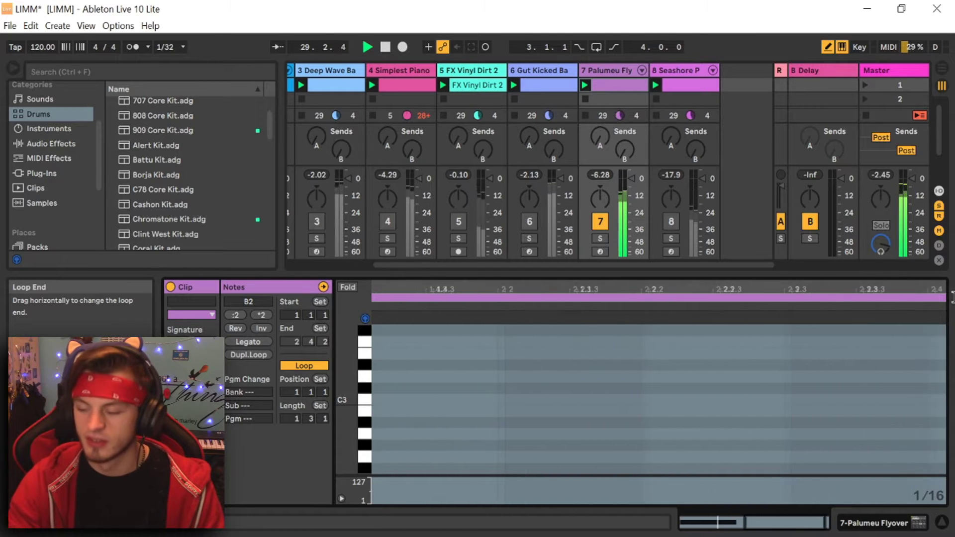
left_click_drag(952, 297, 747, 306)
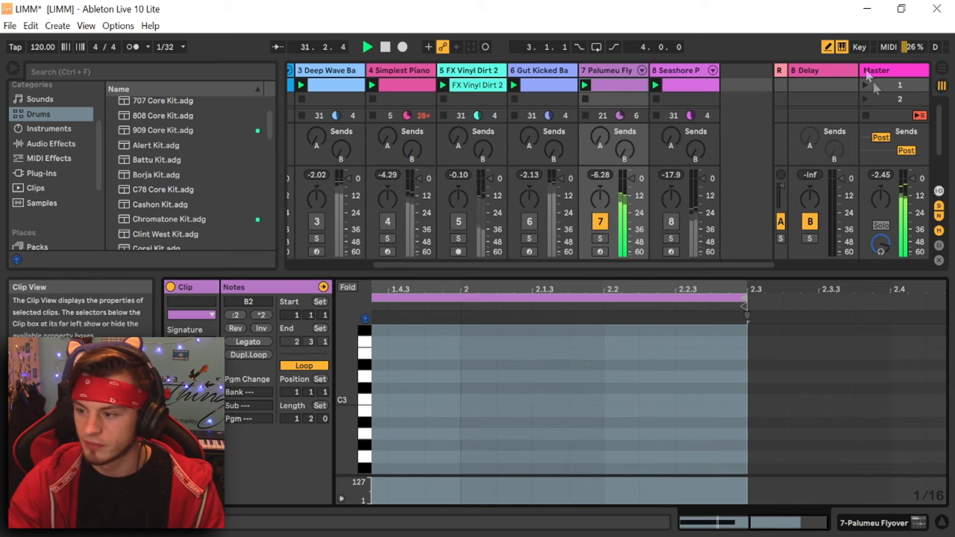
left_click(825, 49)
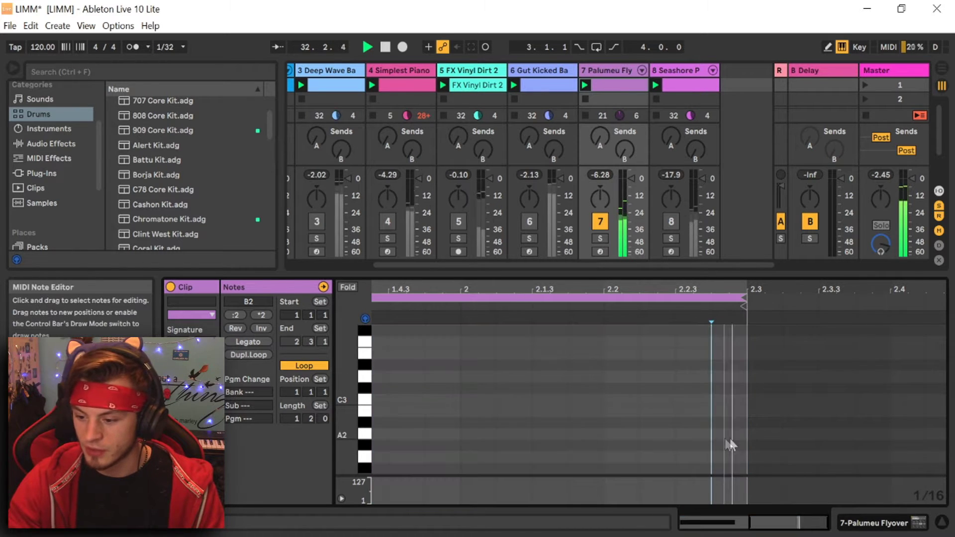
left_click_drag(675, 522, 649, 522)
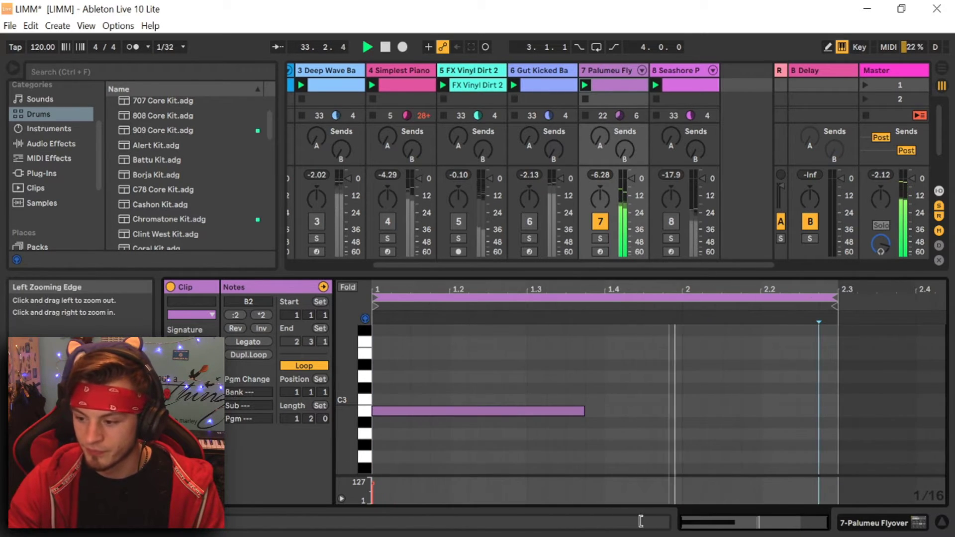
left_click(826, 47)
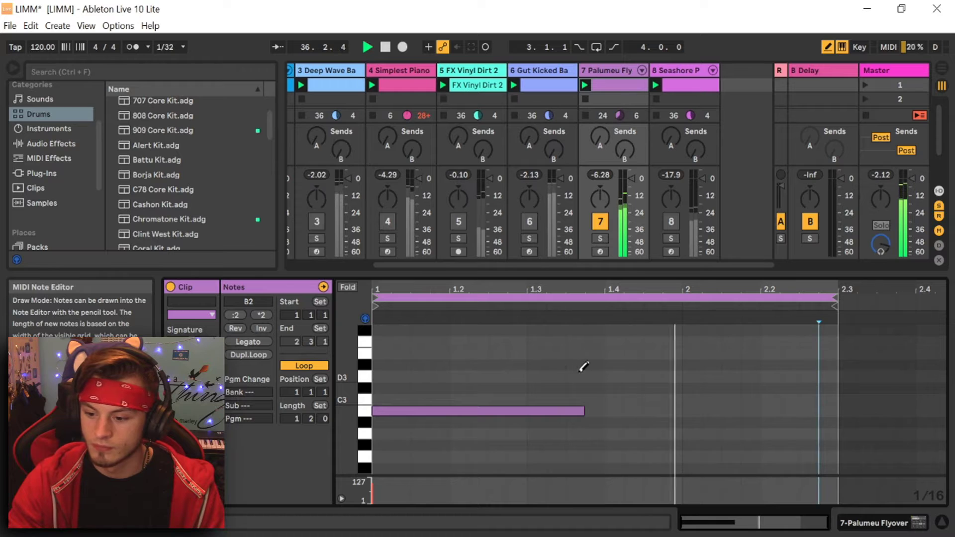
- Add a D3 note ending at bar 2 and a lengthened E3 note from bar 2
left_click(614, 376)
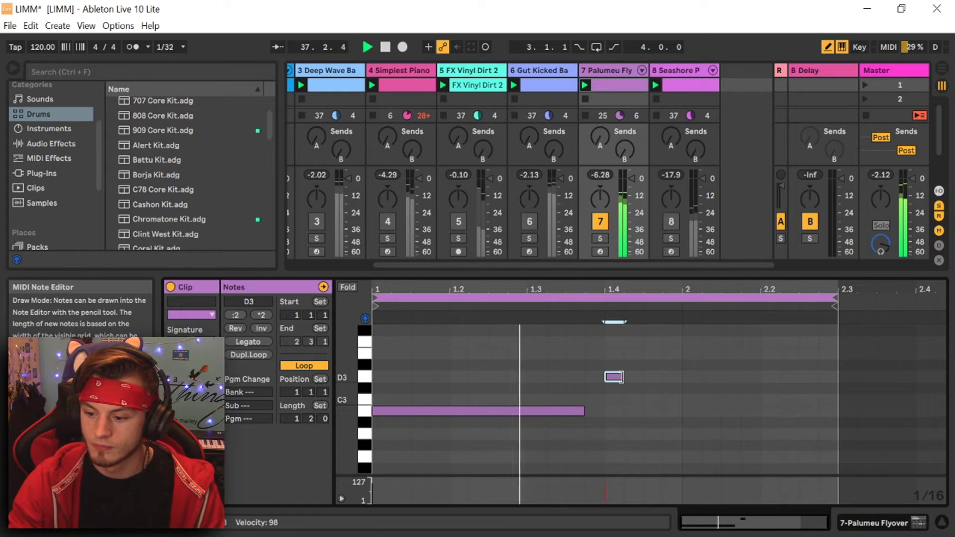
left_click_drag(632, 376, 661, 377)
left_click(633, 376)
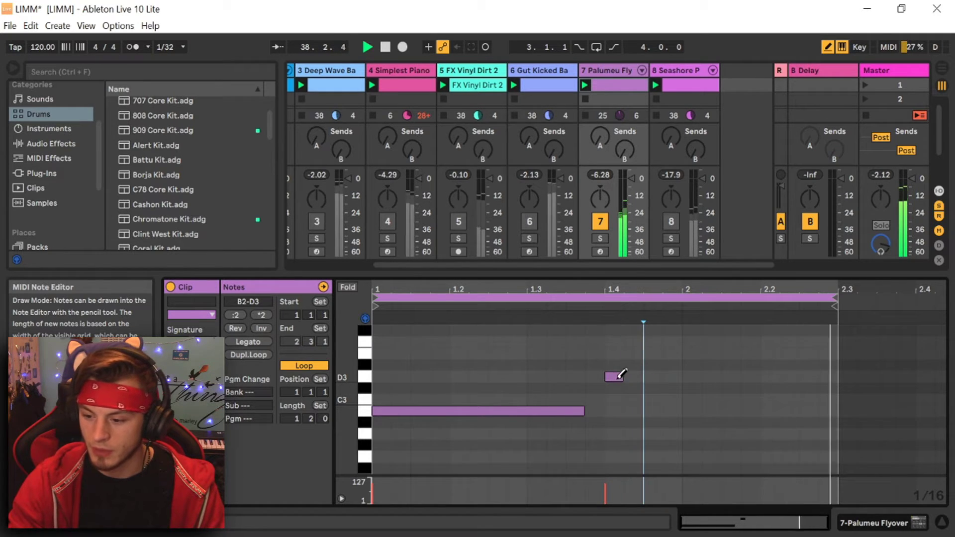
left_click_drag(621, 377, 760, 377)
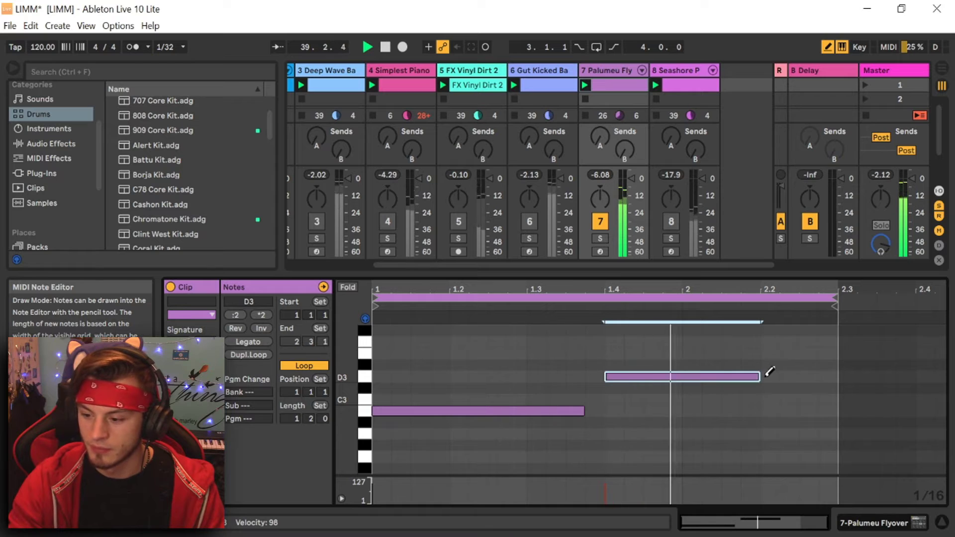
left_click_drag(760, 377, 682, 377)
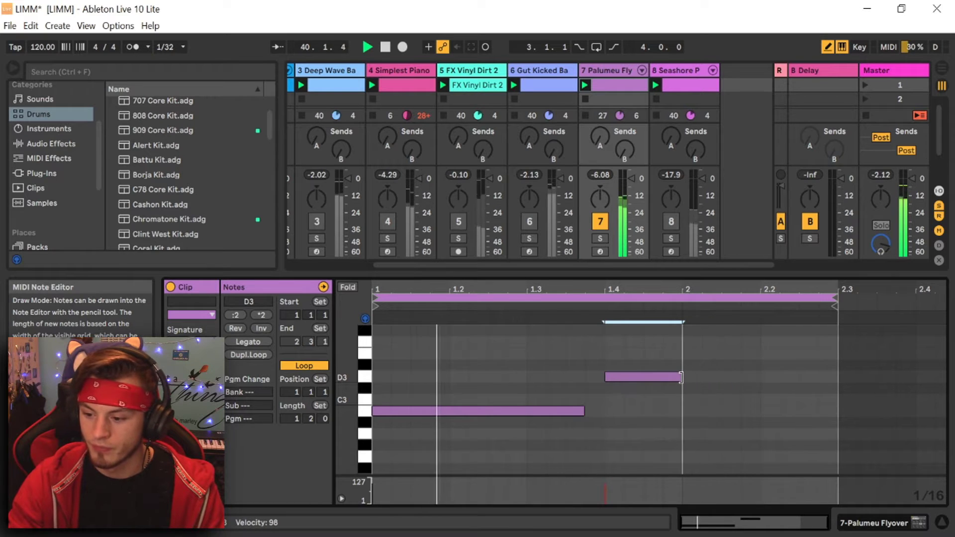
left_click(692, 352)
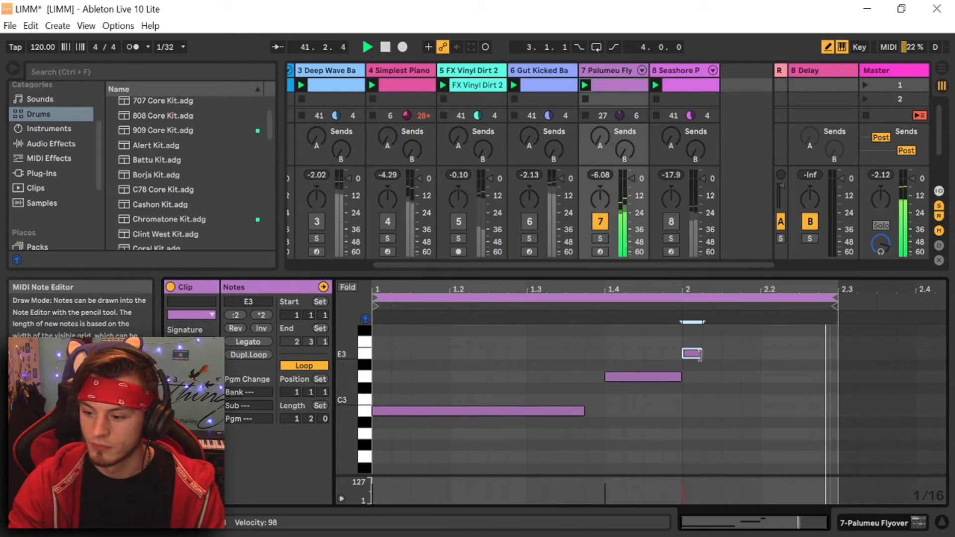
left_click_drag(700, 355, 760, 354)
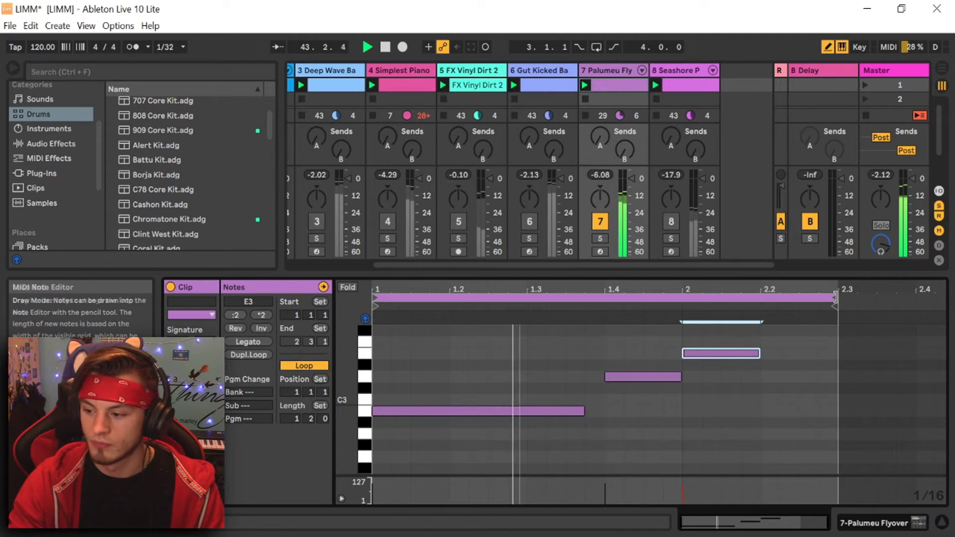
- Pull the clip loop end back to about 2.2 and clear the selection
left_click_drag(834, 298, 797, 298)
left_click(779, 387)
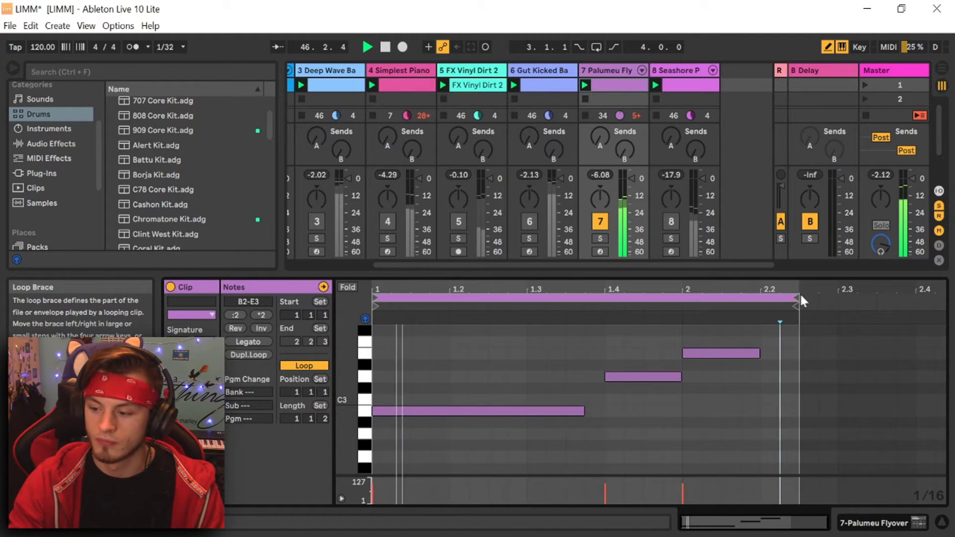
left_click_drag(800, 298, 781, 303)
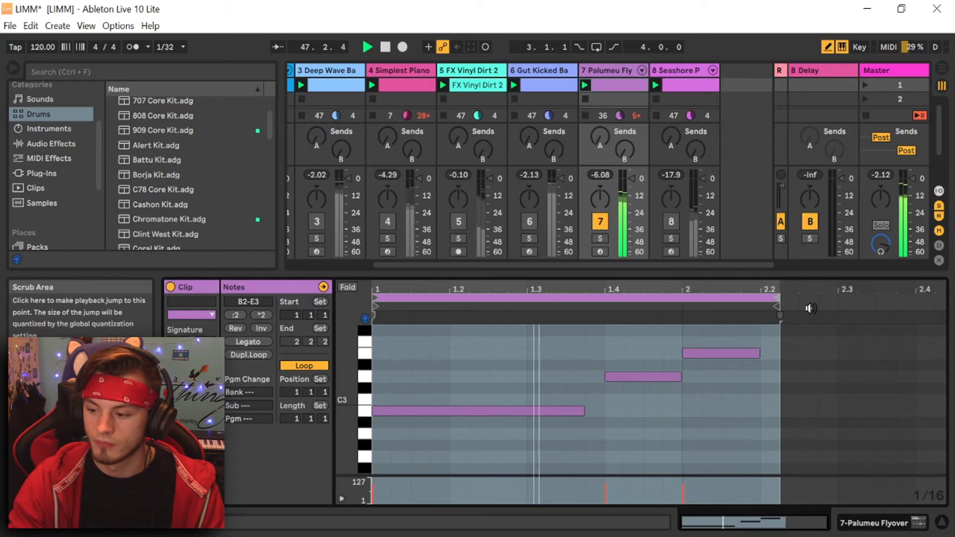
left_click(741, 324)
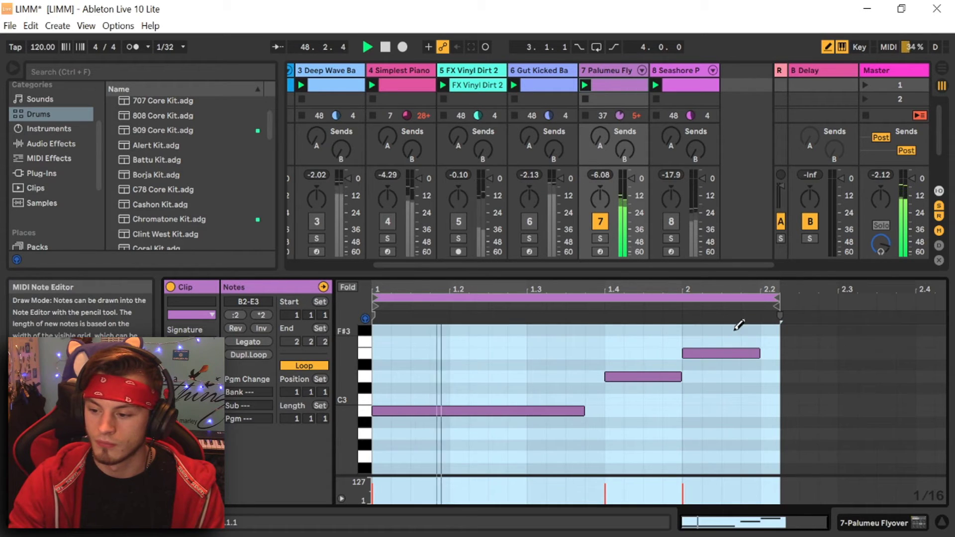
left_click(739, 320)
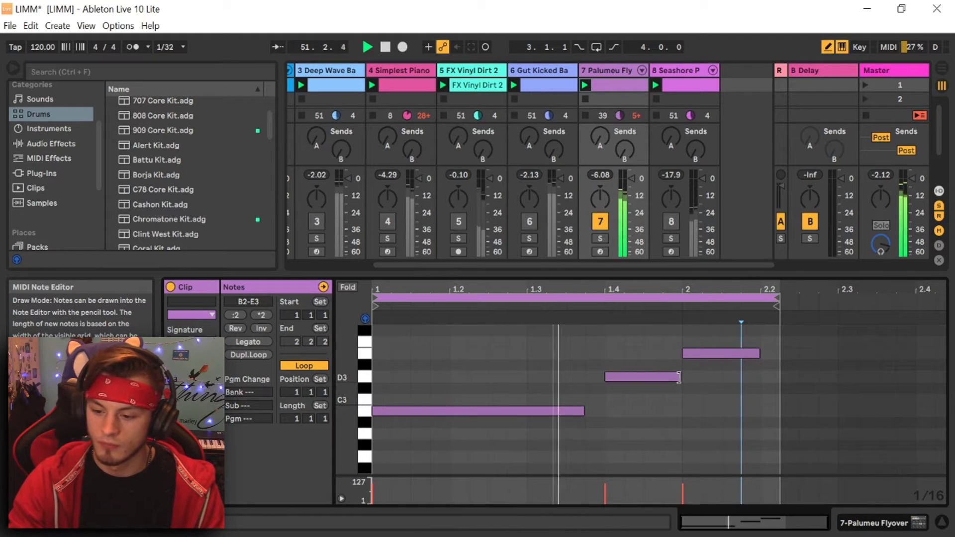
- Replay the clip and fit the D3 note between the B2 note and bar 2
left_click(367, 47)
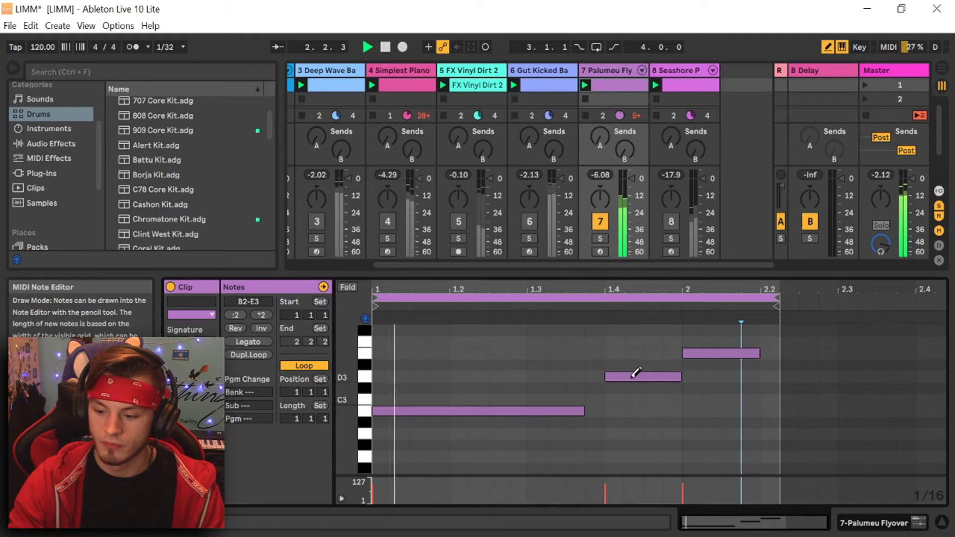
left_click_drag(606, 375, 586, 375)
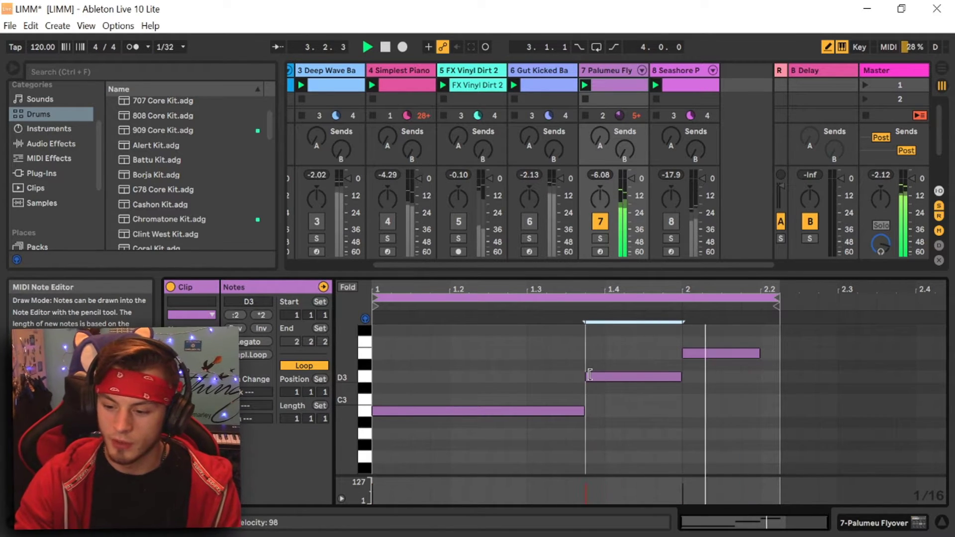
left_click_drag(681, 375, 661, 374)
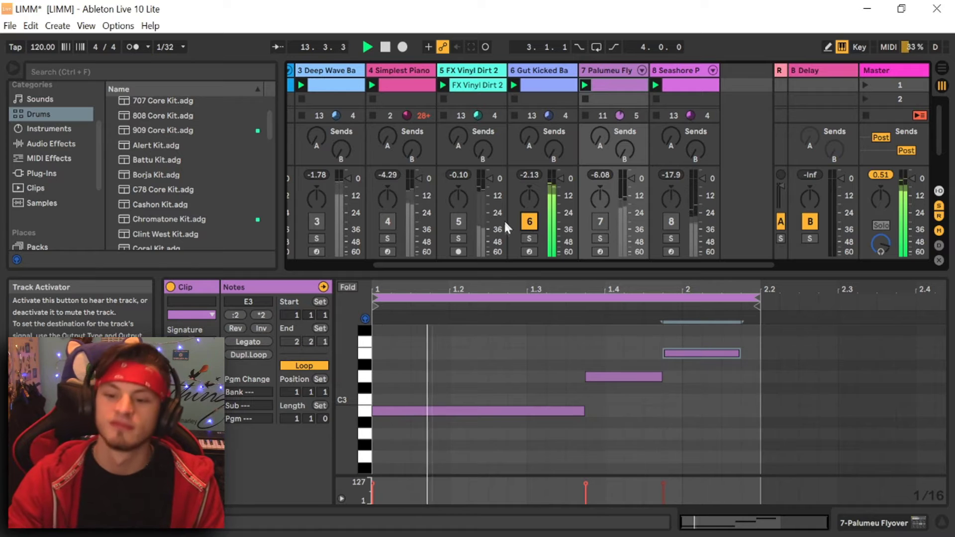
- Audition tracks 7, 5 and 4 in turn, mute track 8, and unmute track 3
left_click(601, 222)
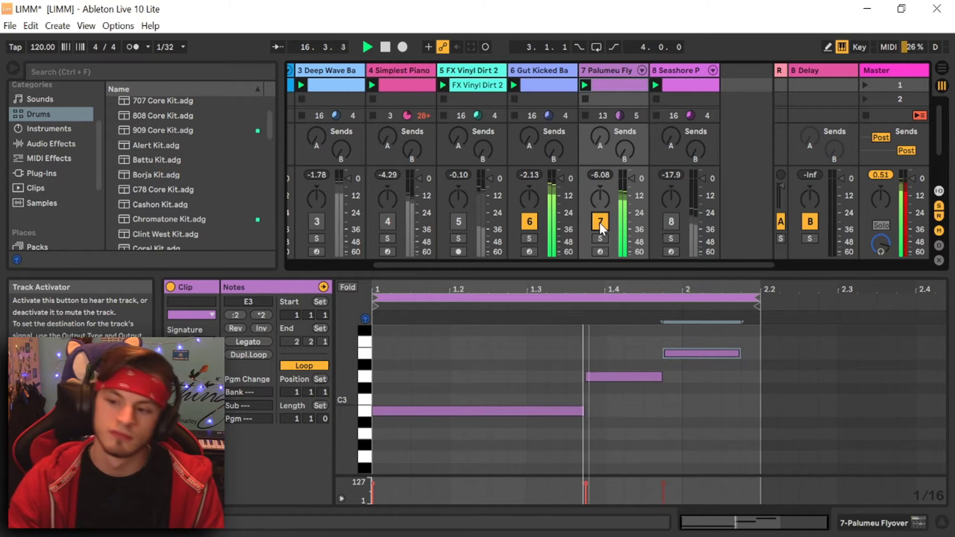
left_click(600, 222)
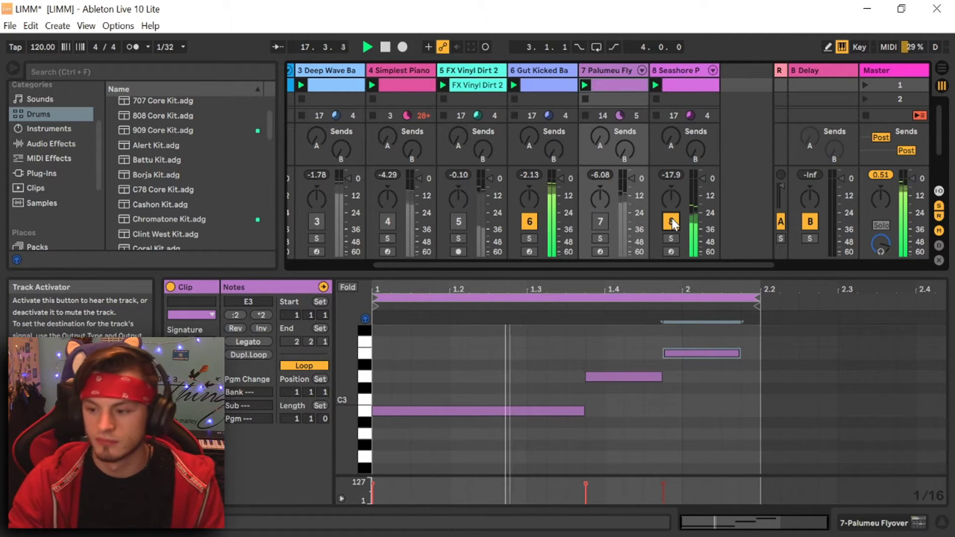
left_click(671, 223)
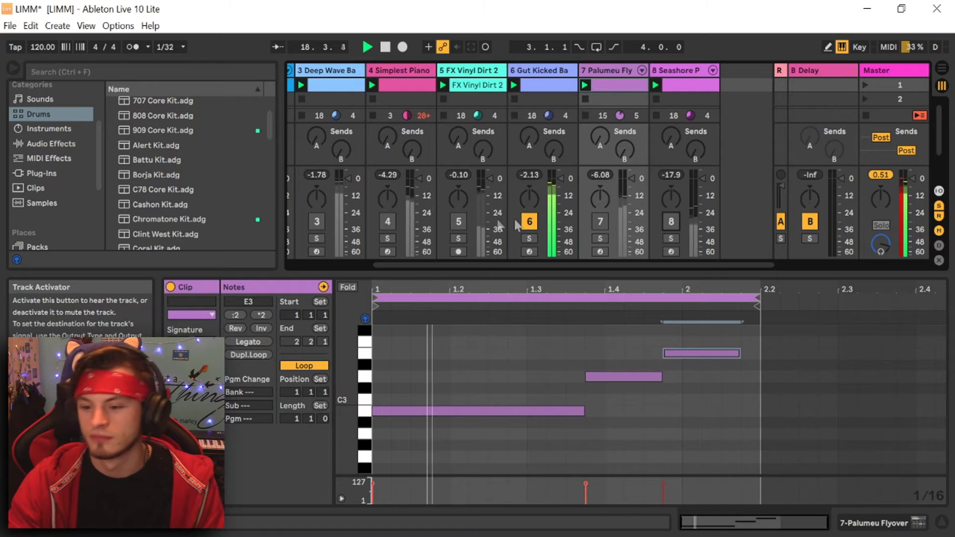
left_click(459, 222)
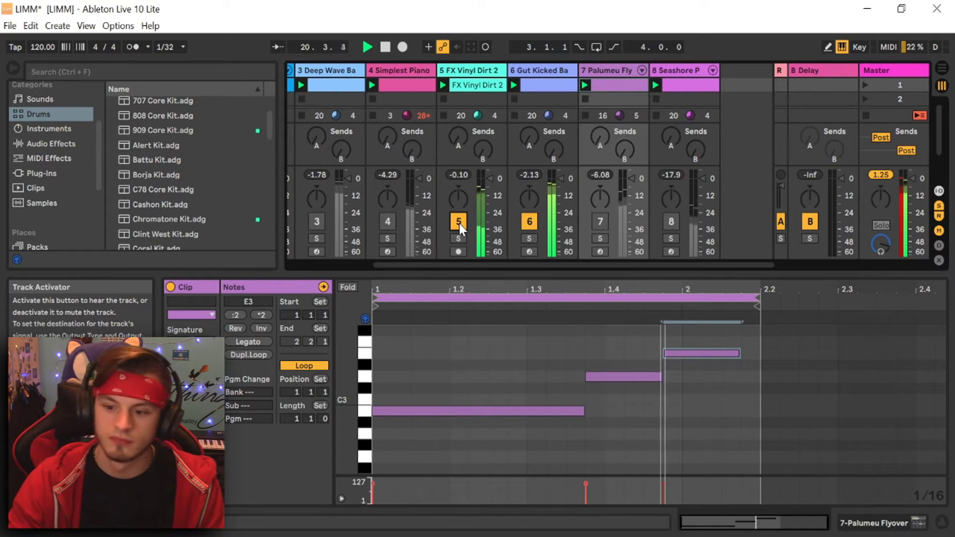
left_click(459, 223)
left_click(388, 217)
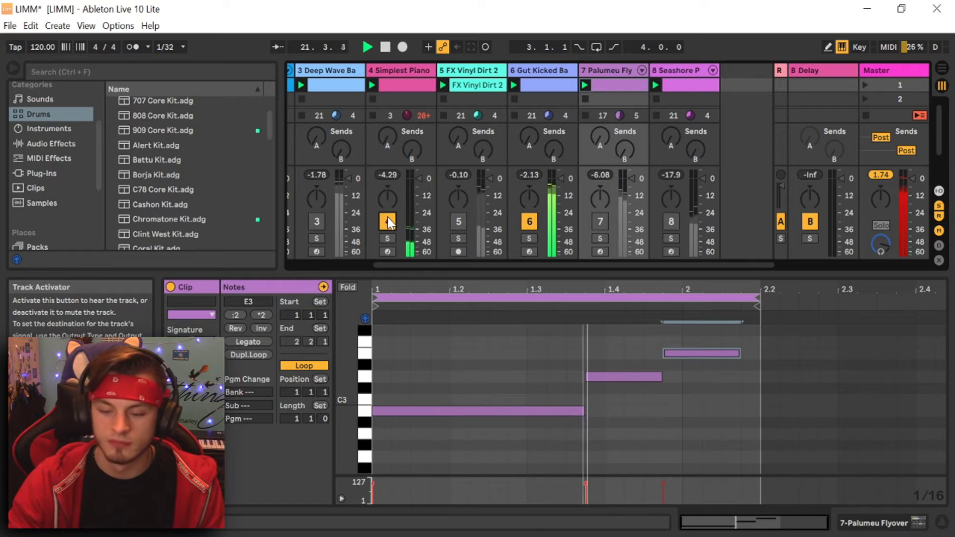
left_click(387, 219)
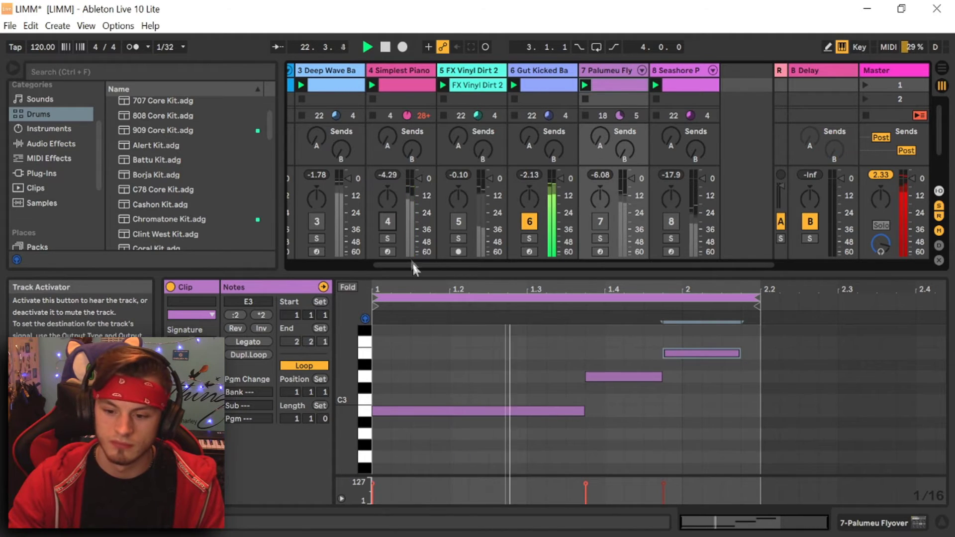
left_click_drag(411, 263, 373, 263)
left_click(375, 224)
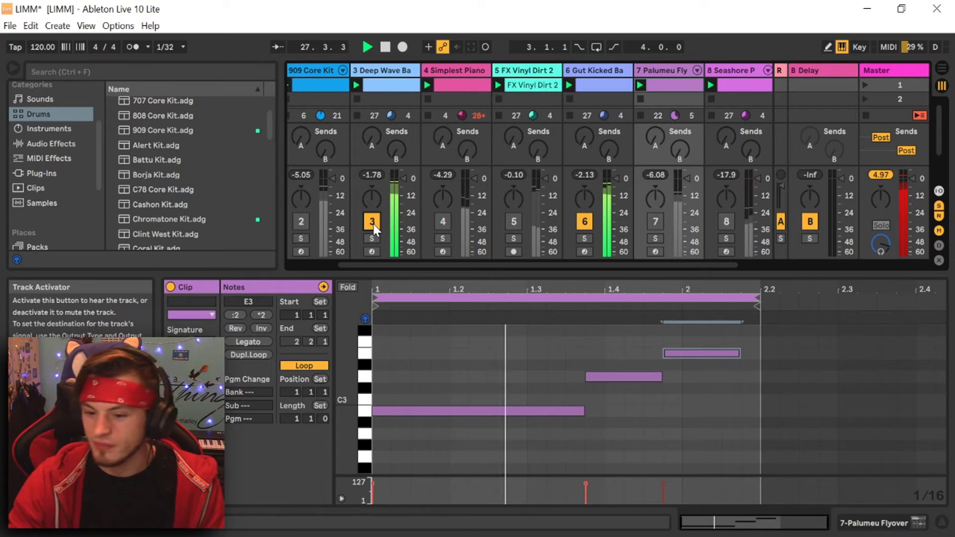
left_click_drag(419, 265, 355, 262)
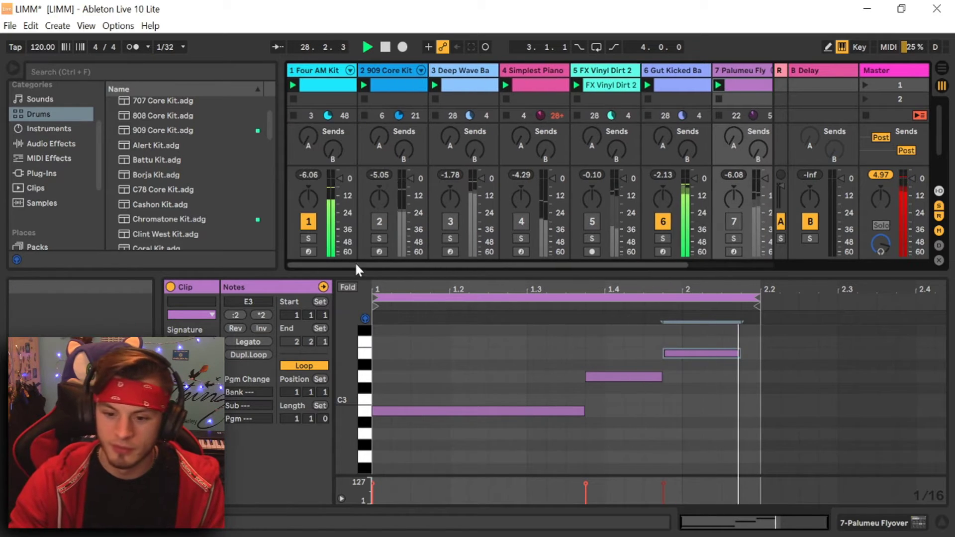
- Unmute 909 Core Kit, preview its preset, nudge the Four AM Kit volume up, and open its clip
left_click(383, 220)
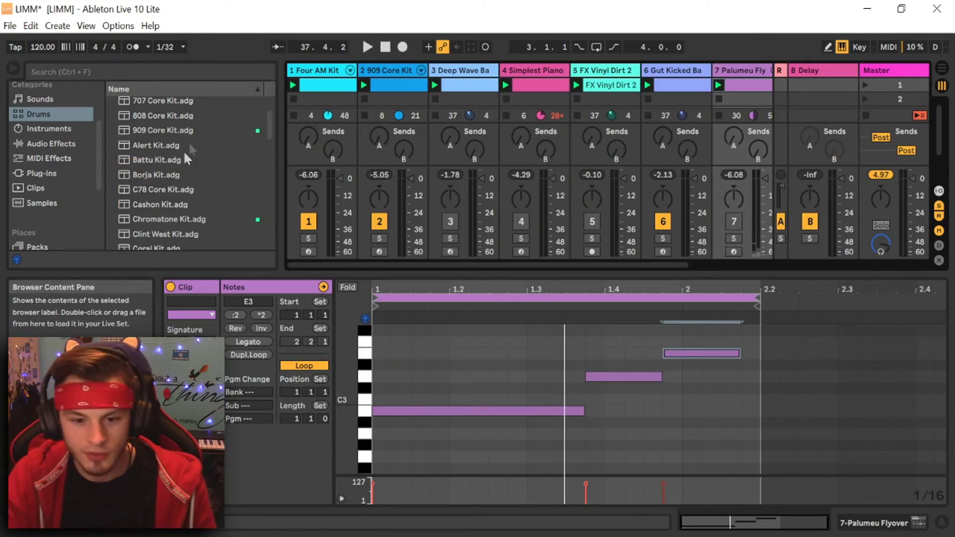
left_click(173, 130)
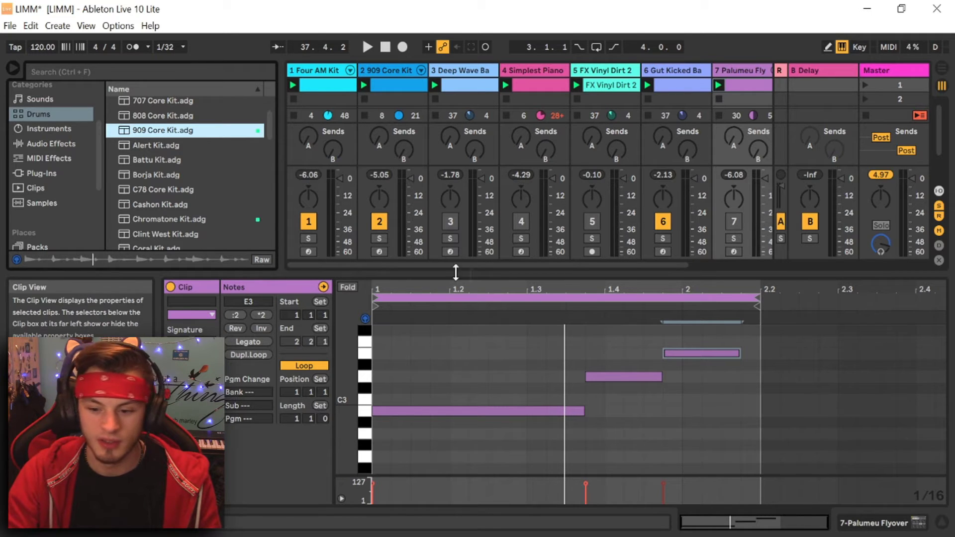
left_click(846, 286)
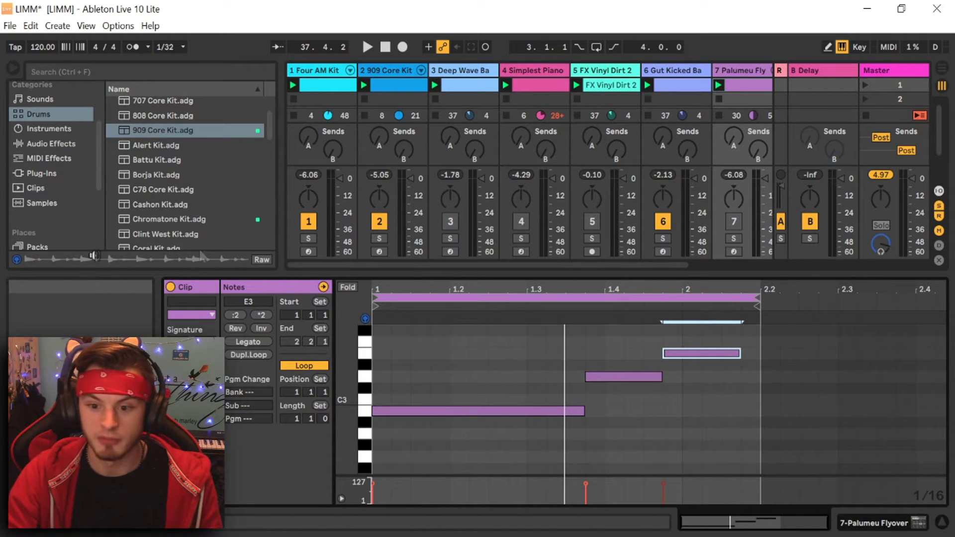
left_click(478, 266)
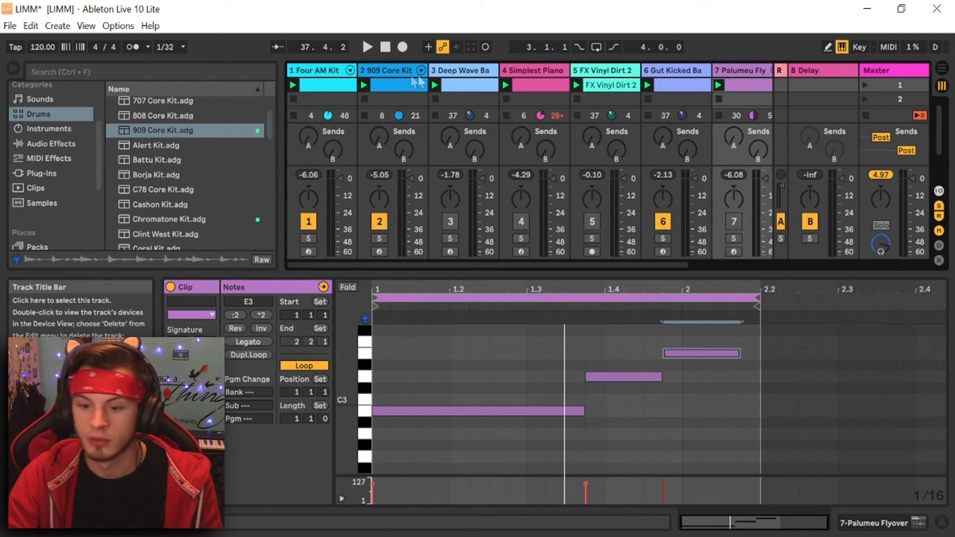
left_click(329, 69)
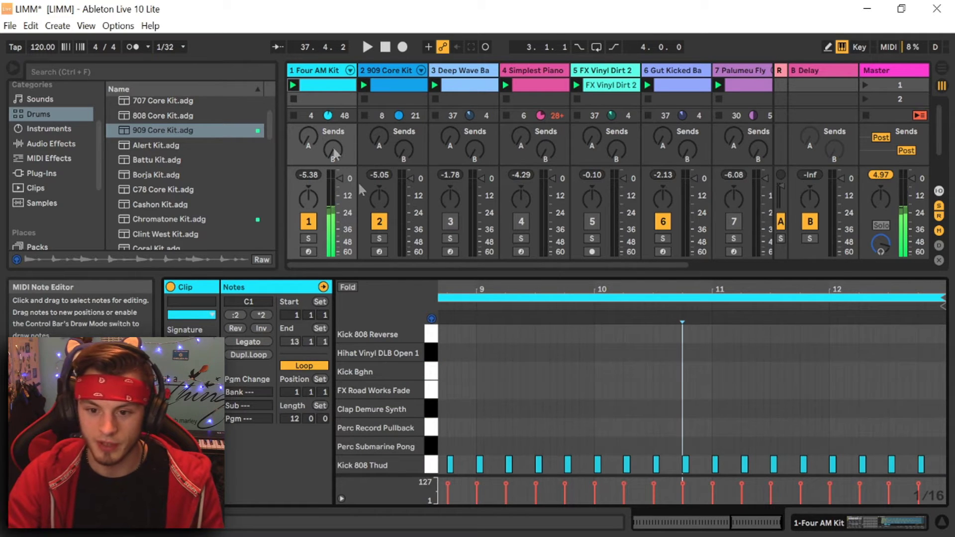
- Select the Kick 808 Thud notes and preview Perc Submarine Pong and another drum pad
left_click(431, 465)
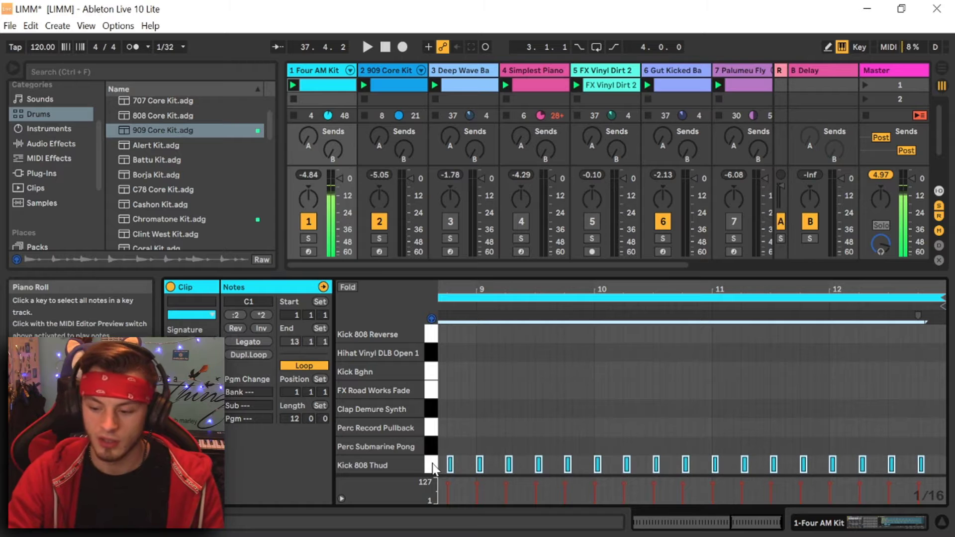
left_click(430, 446)
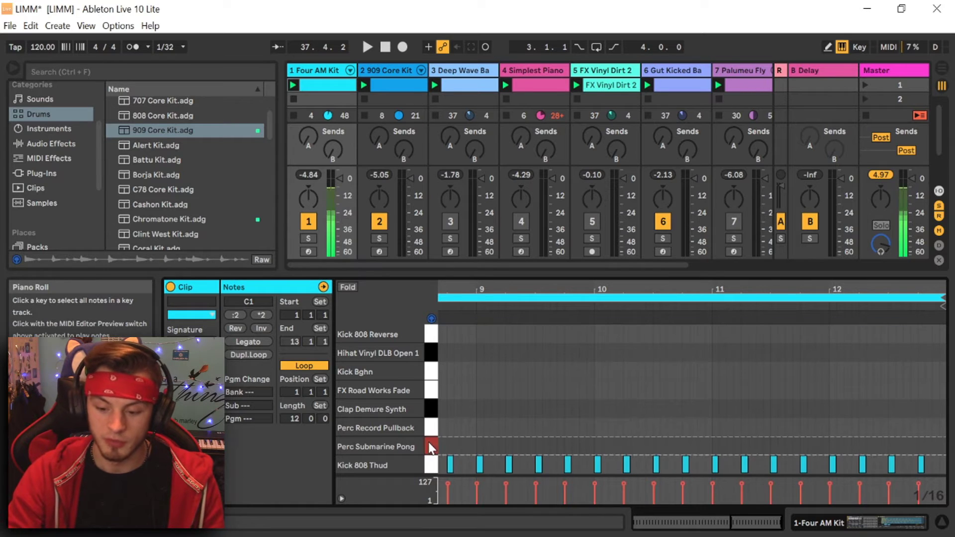
left_click(433, 408)
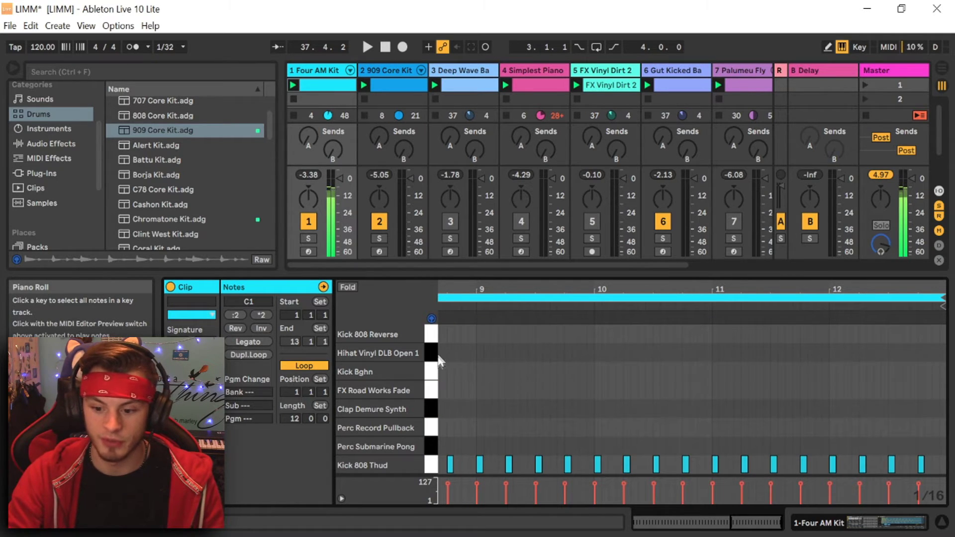
scroll(435, 381, "up", 3)
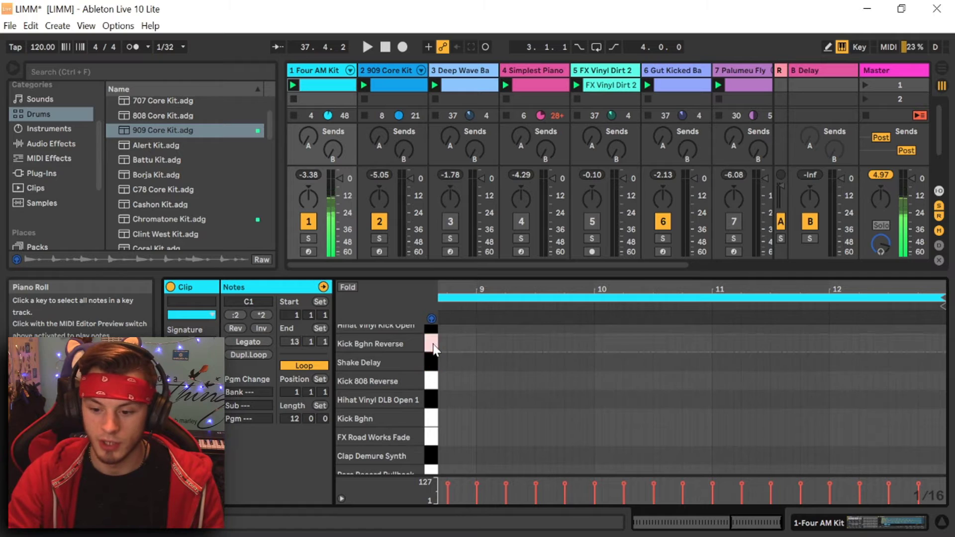
scroll(432, 362, "up", 2)
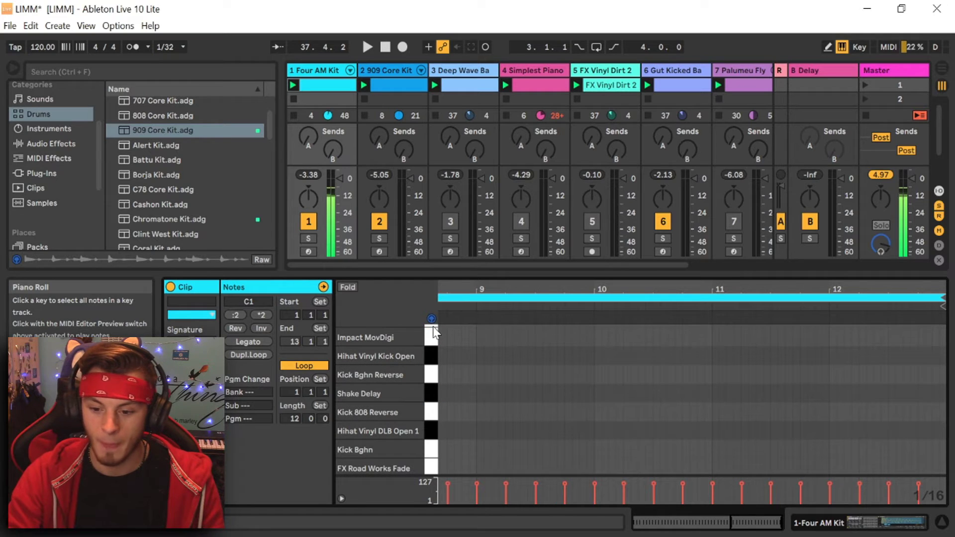
scroll(433, 332, "up", 3)
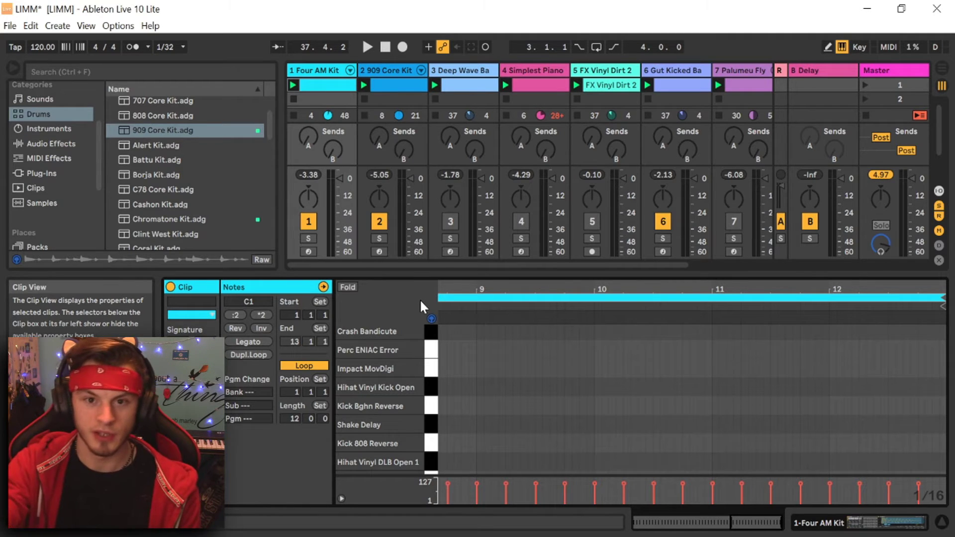
scroll(435, 366, "up", 2)
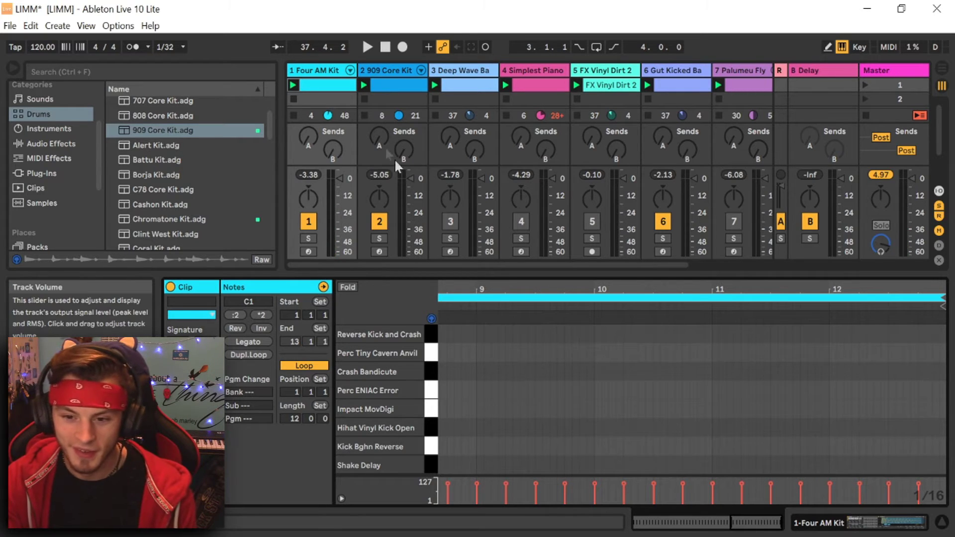
- Preview the Battu, C78 Core, Cashon and Chromatone drum kits from the browser
left_click(155, 160)
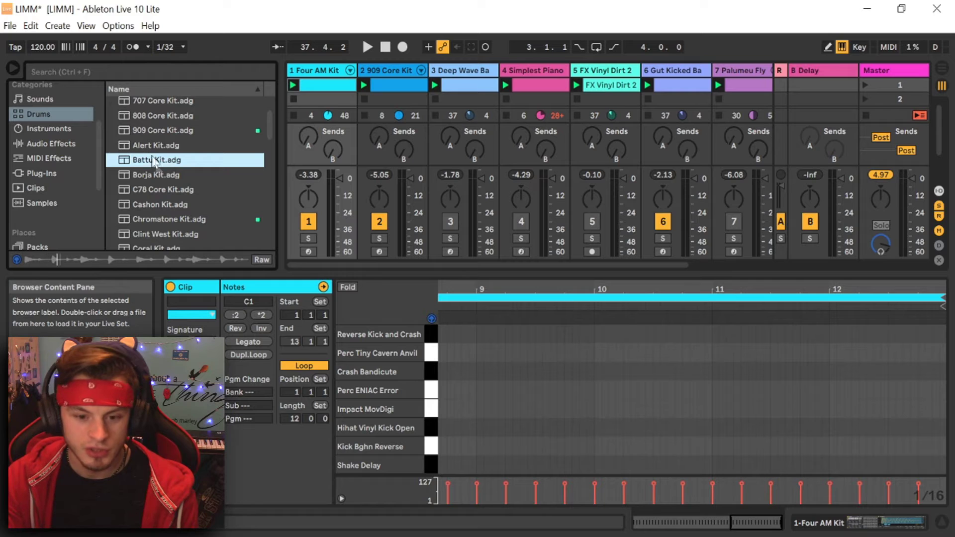
left_click(163, 190)
scroll(168, 179, "down", 1)
left_click(172, 175)
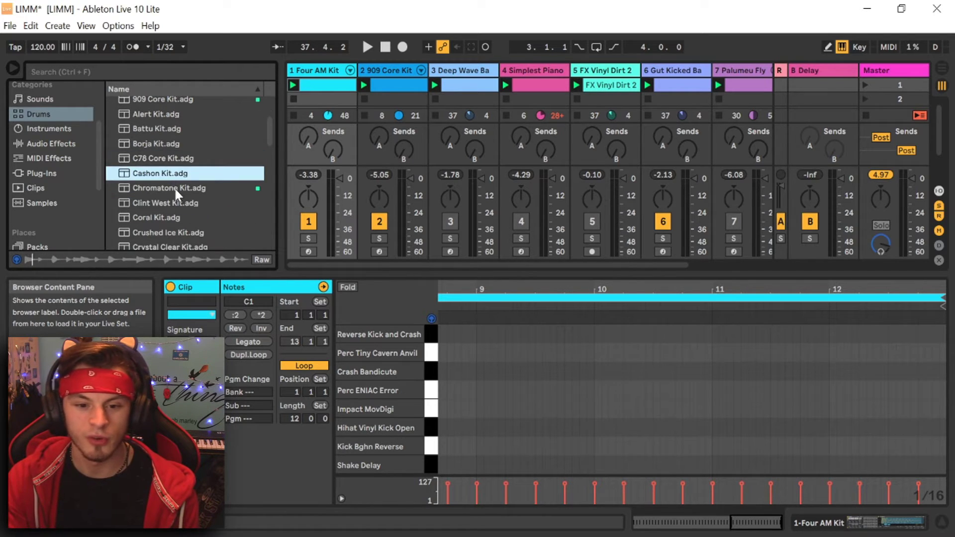
scroll(179, 183, "down", 2)
left_click(168, 126)
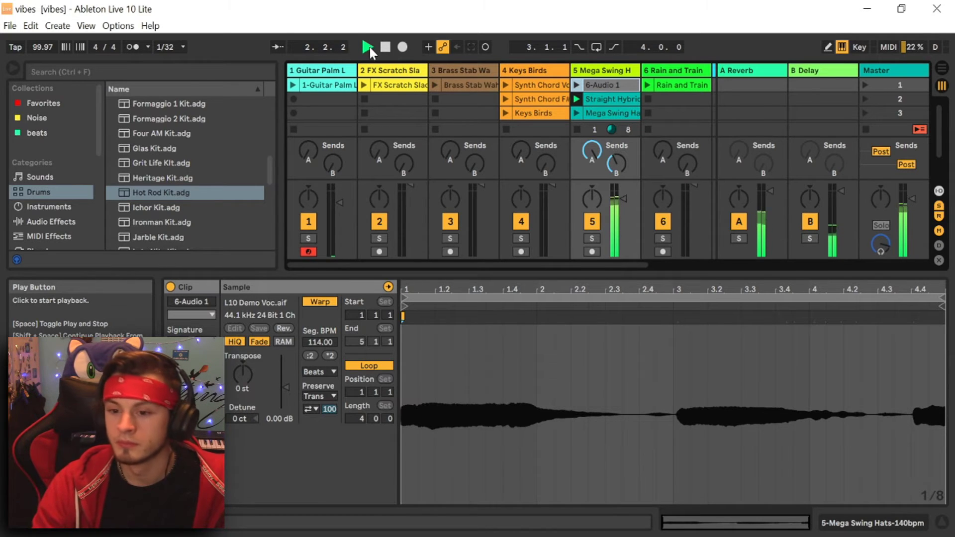
- Mute track 5 and launch the Guitar Palm Legacy, FX Scratch Slackjaw and brass stab clips
left_click(315, 88)
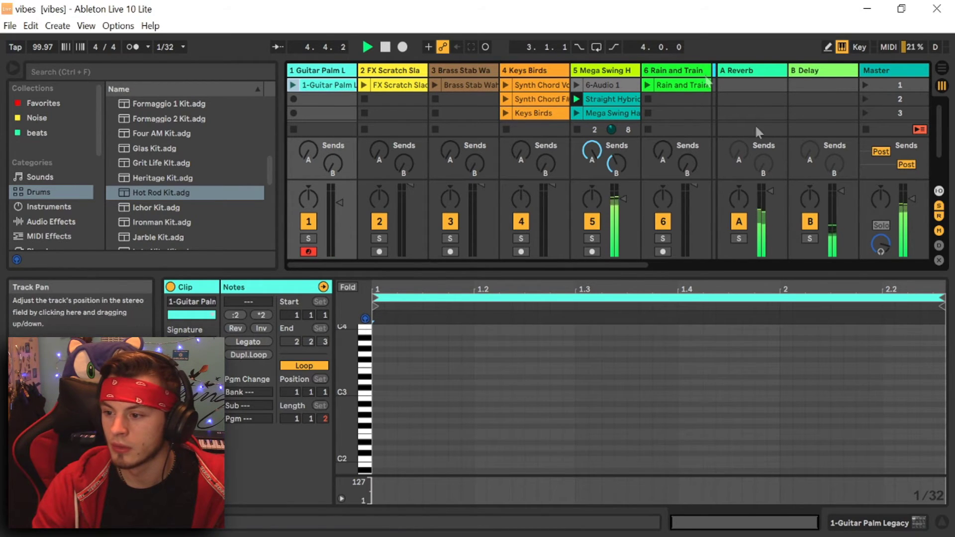
left_click_drag(638, 266, 650, 254)
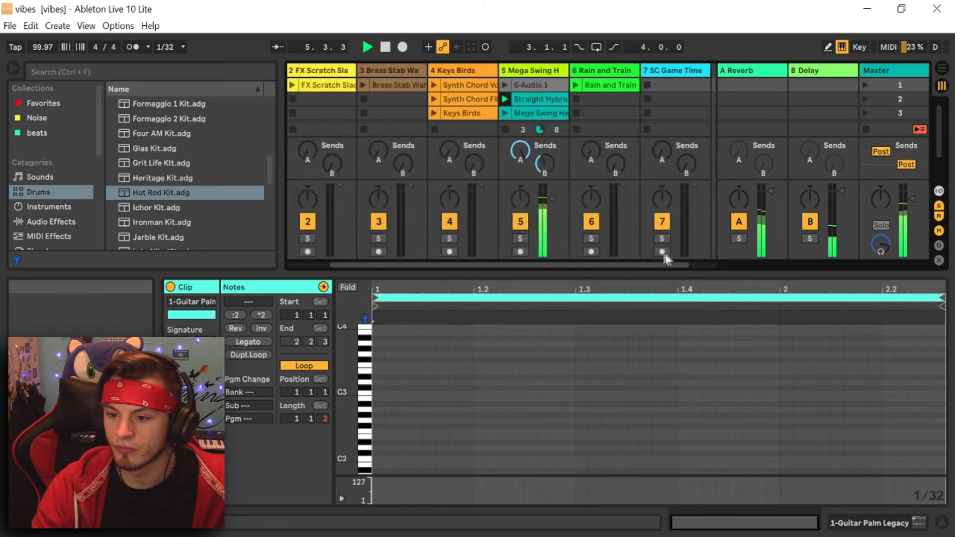
scroll(570, 112, "down", 3)
scroll(569, 112, "up", 3)
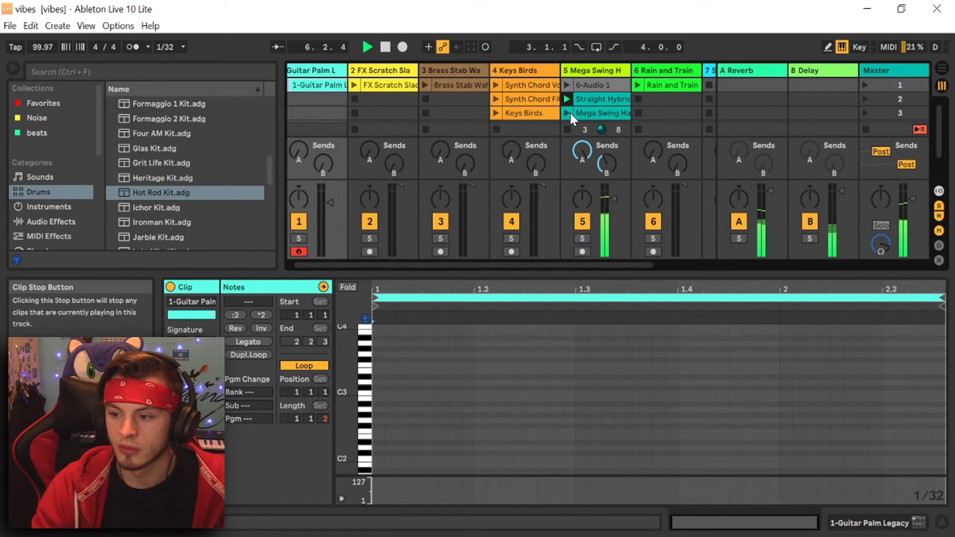
scroll(569, 110, "down", 3)
scroll(569, 111, "up", 1)
scroll(553, 120, "up", 2)
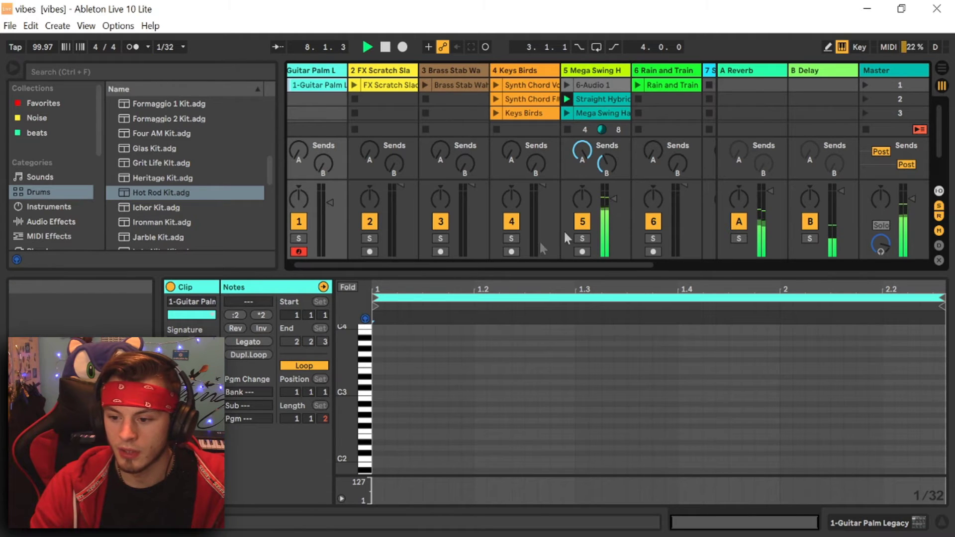
left_click(587, 220)
left_click_drag(577, 265, 548, 265)
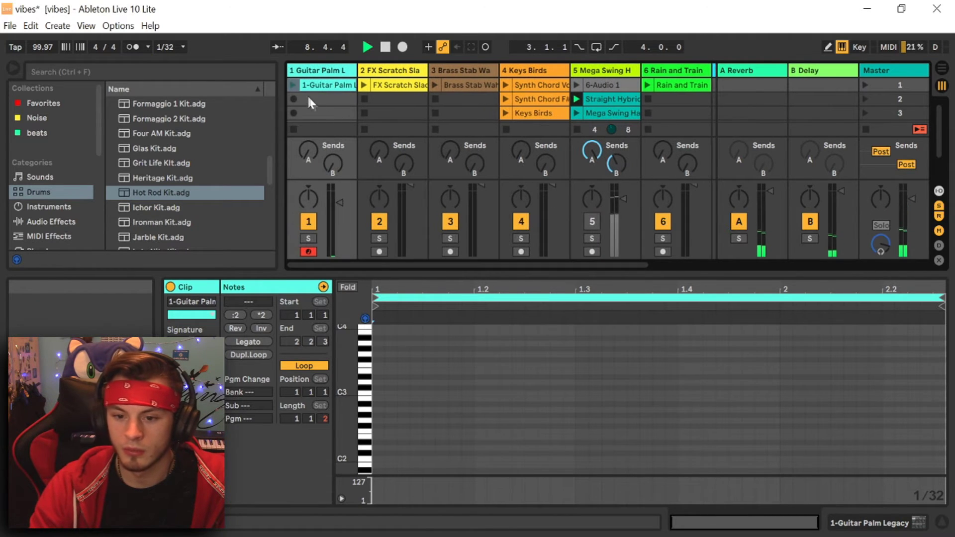
left_click(293, 85)
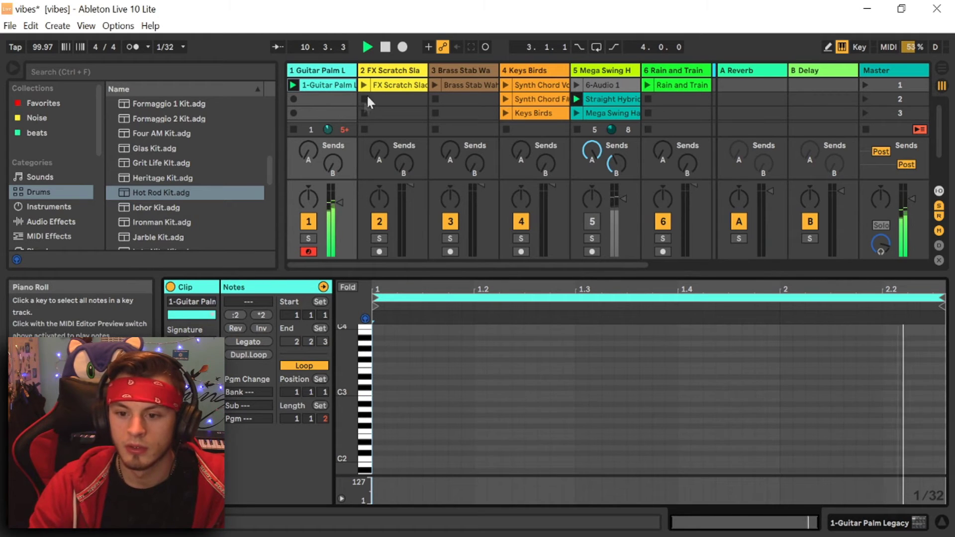
left_click(380, 84)
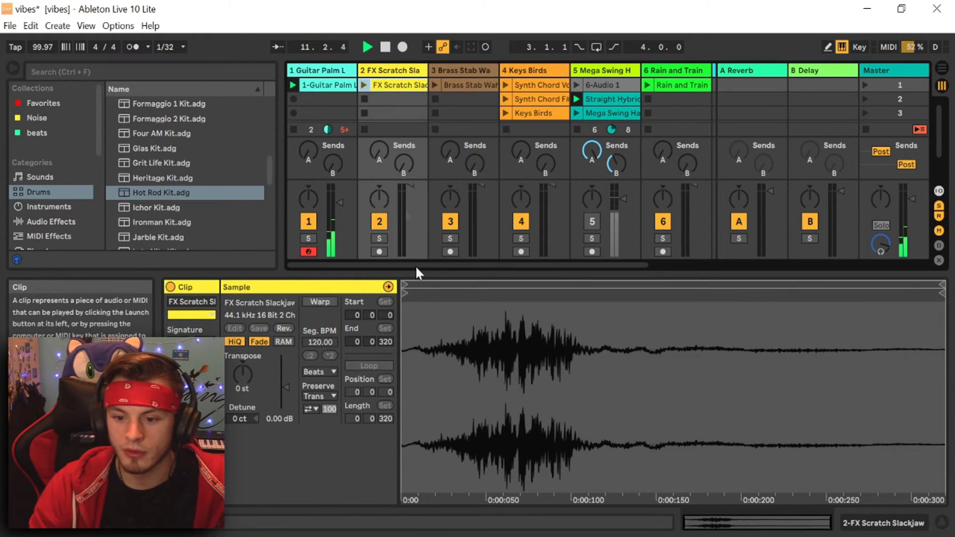
left_click(365, 84)
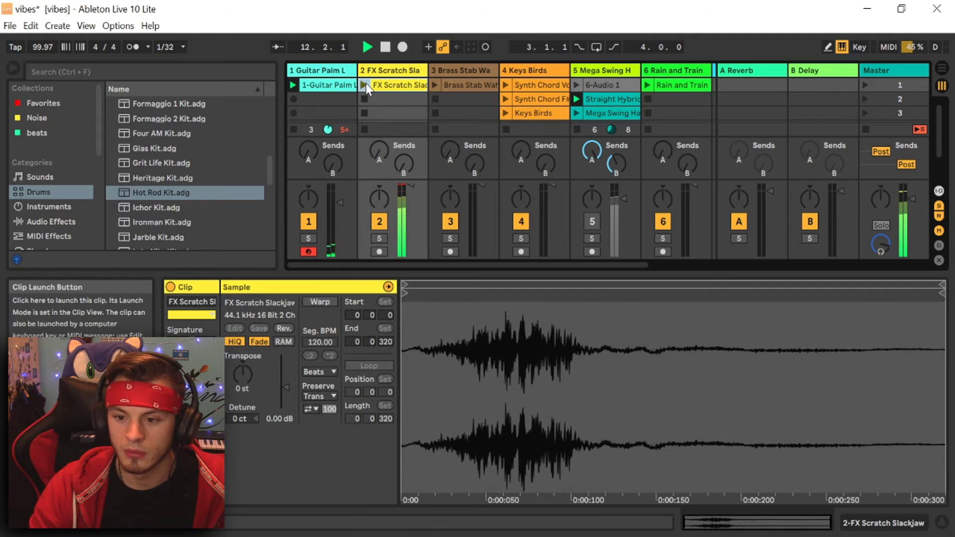
left_click(435, 84)
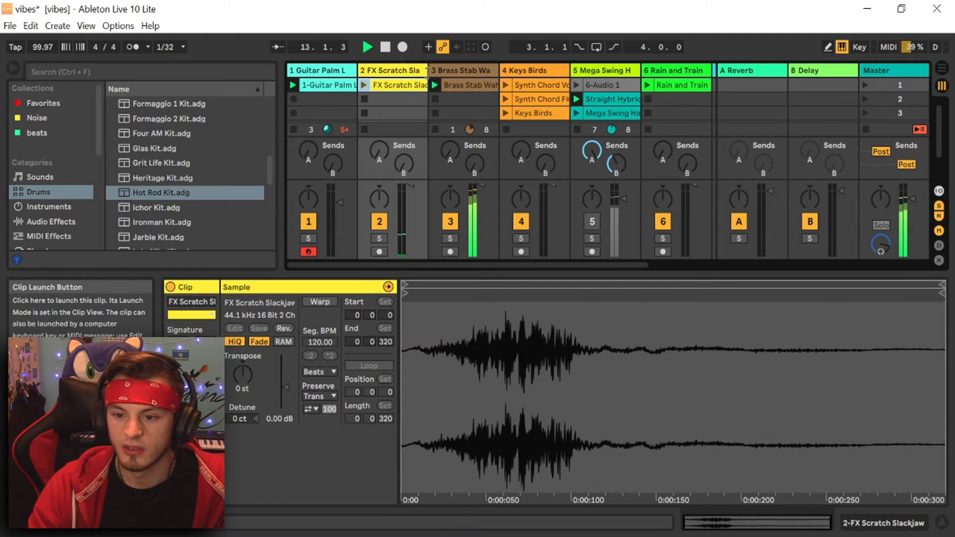
- Stop, then launch Keys Birds, 6-Audio 1, second clips on tracks 4–5, and Rain and Train
left_click(399, 47)
left_click(505, 113)
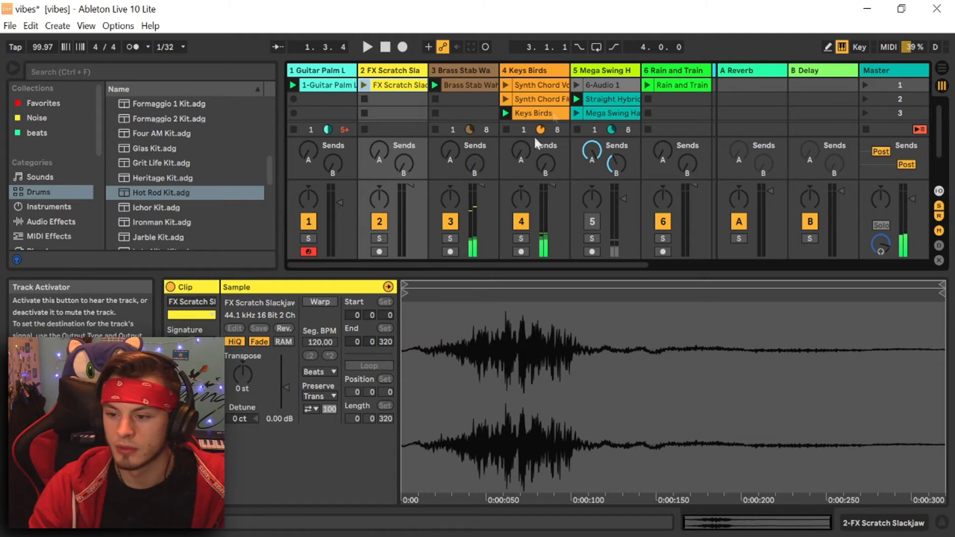
left_click(576, 85)
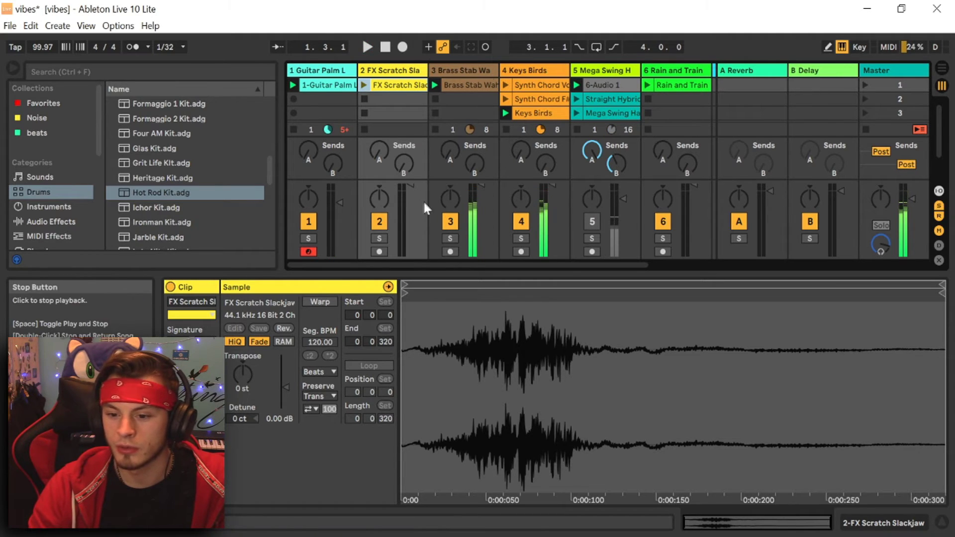
left_click(451, 222)
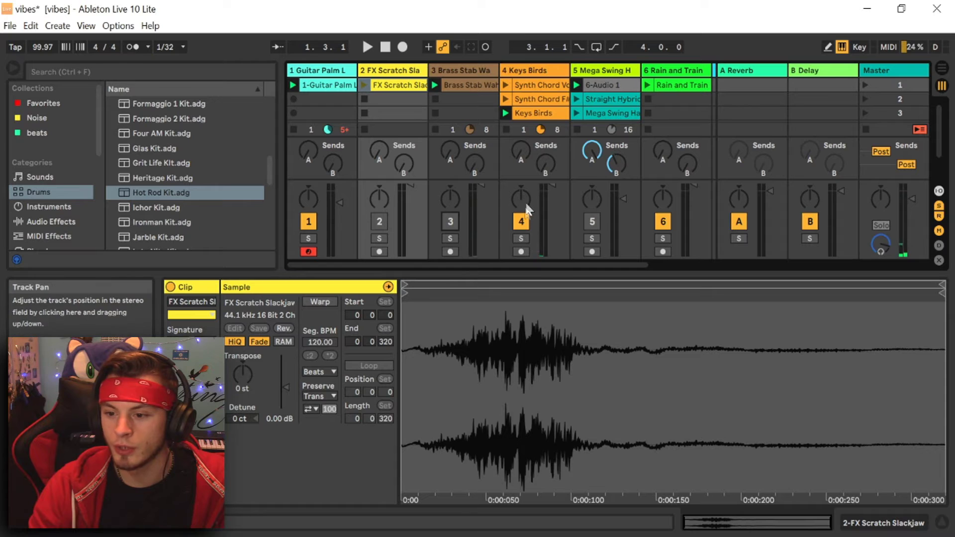
left_click(505, 98)
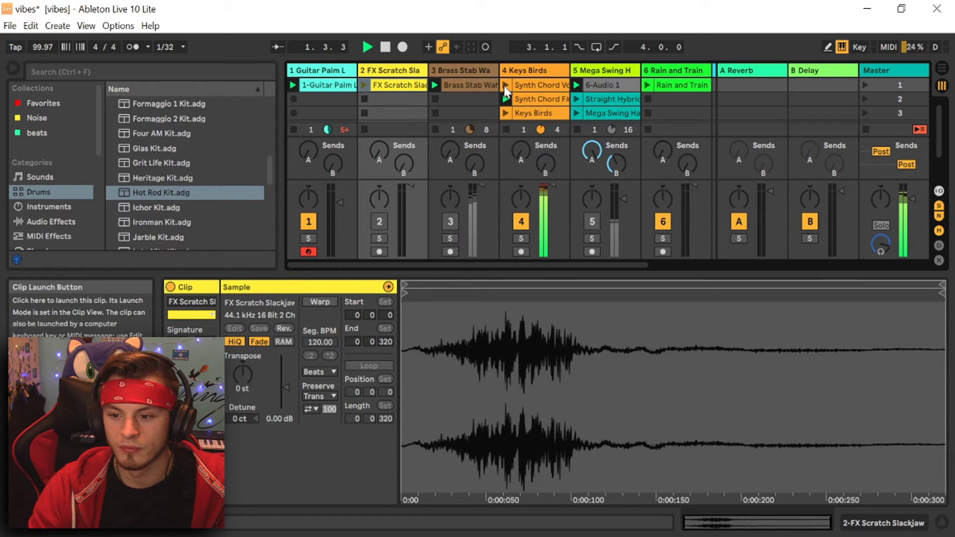
left_click(576, 98)
left_click(593, 222)
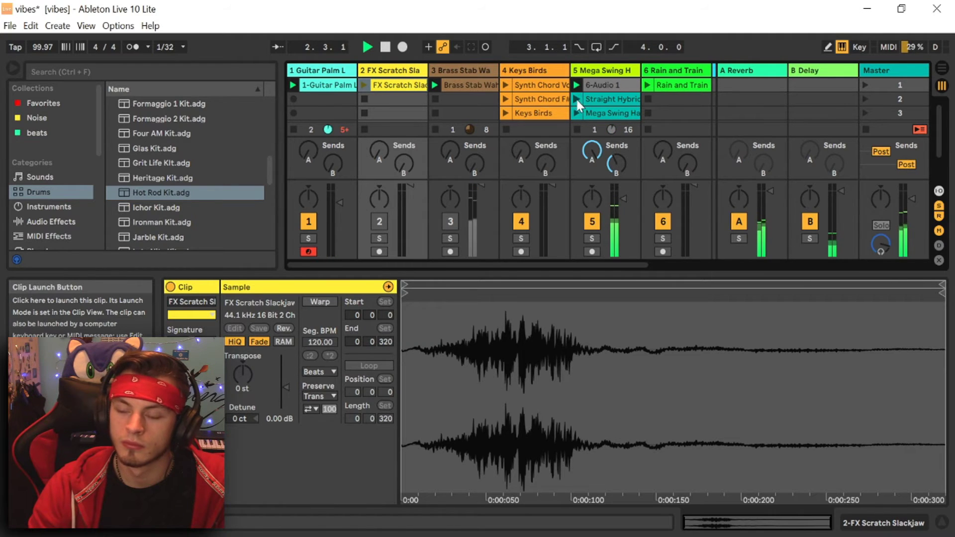
left_click(649, 86)
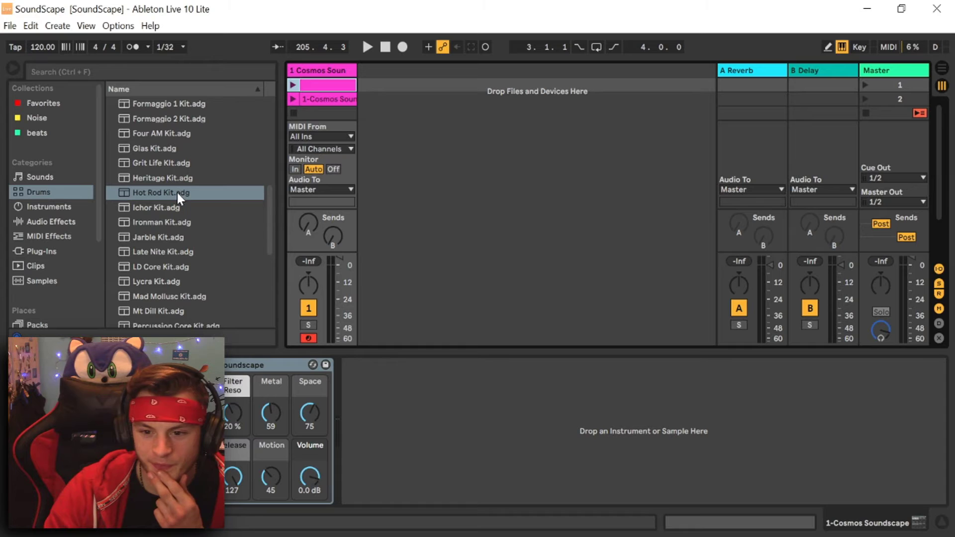
- Play the Cosmos Soundscape clip, view its notes with taller rows, then open another saved set
left_click(293, 86)
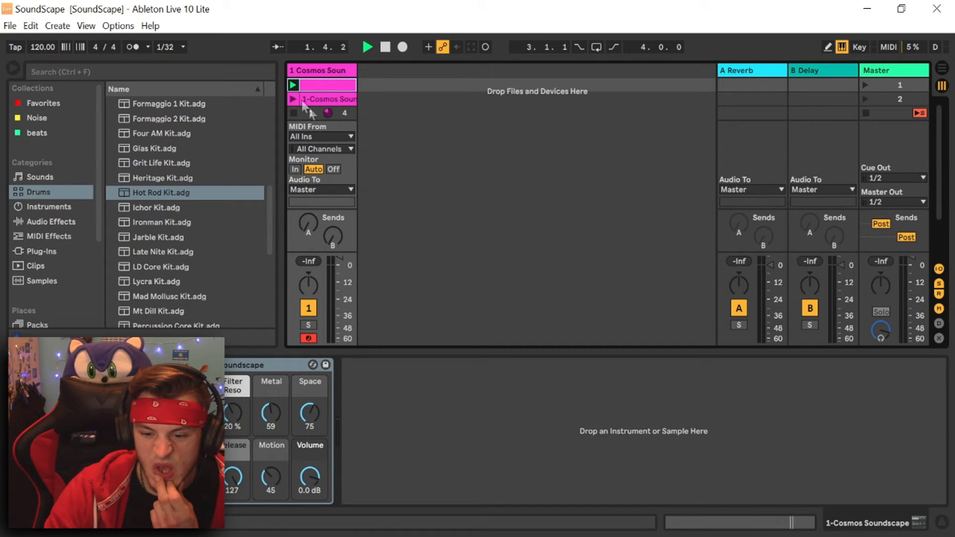
double_click(309, 98)
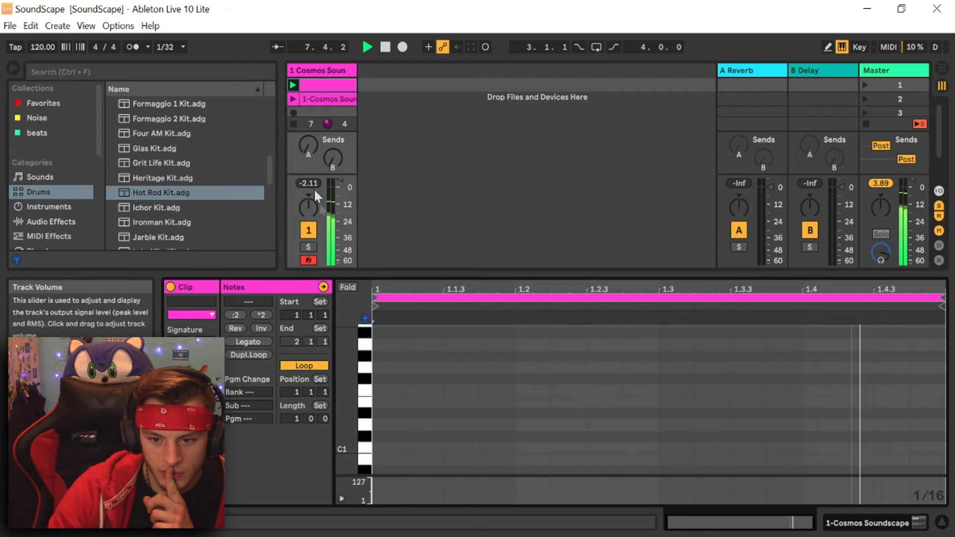
left_click(318, 97)
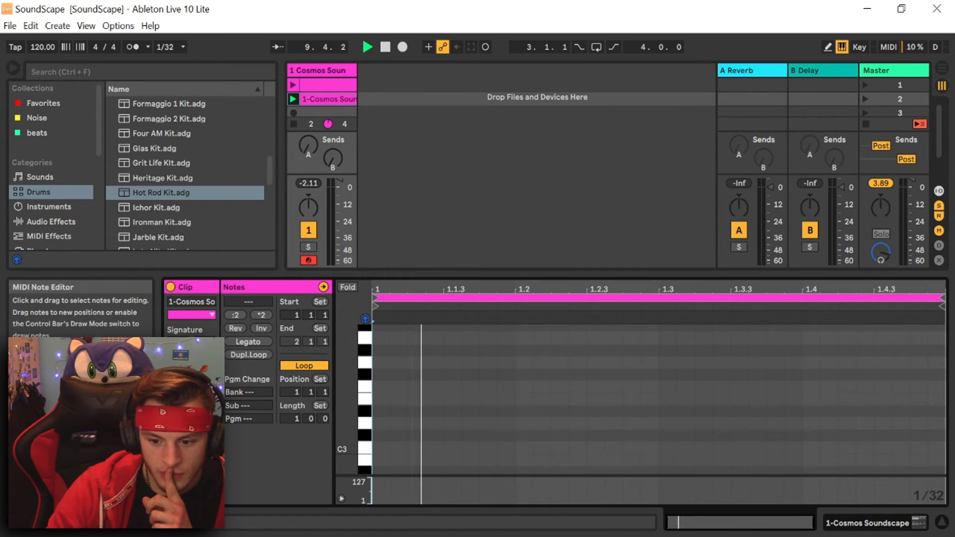
scroll(368, 380, "down", 5)
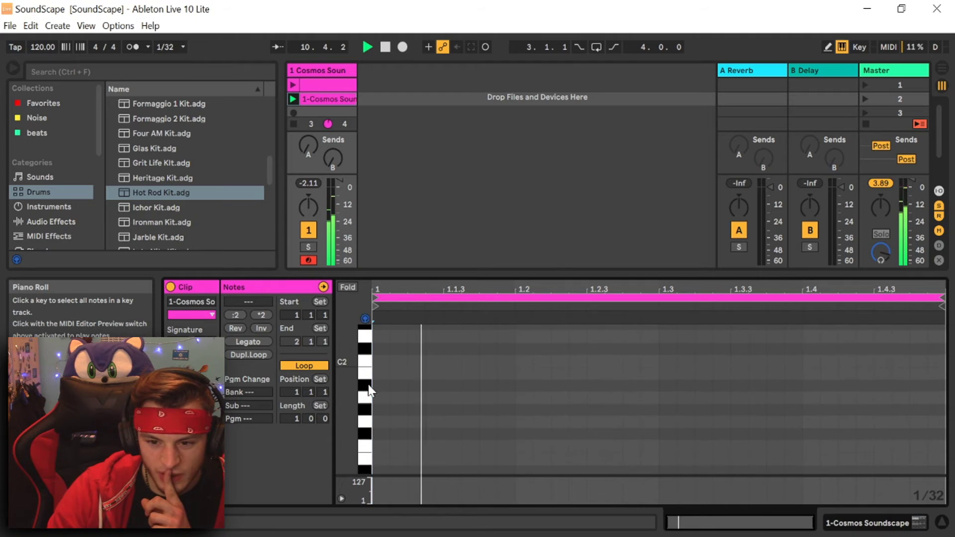
scroll(368, 429, "down", 5)
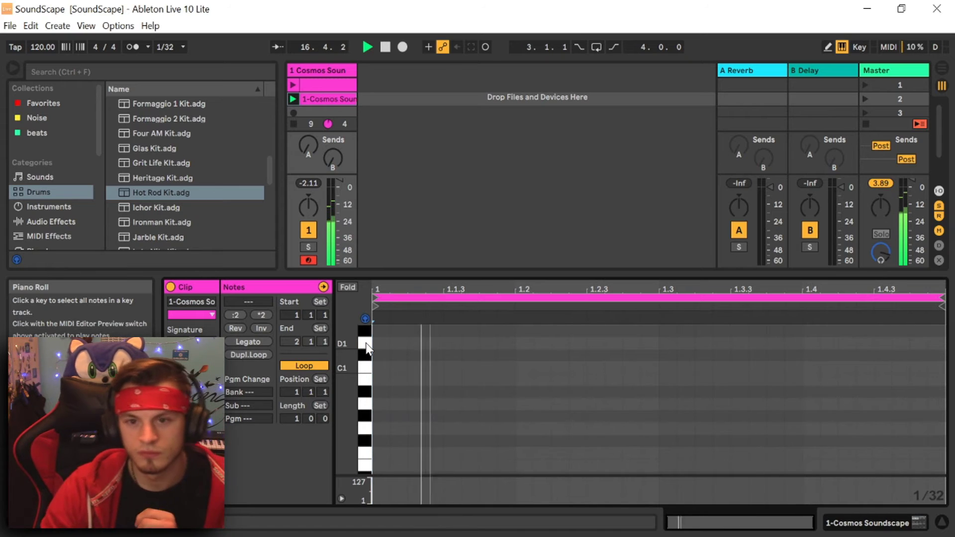
left_click_drag(366, 347, 368, 350)
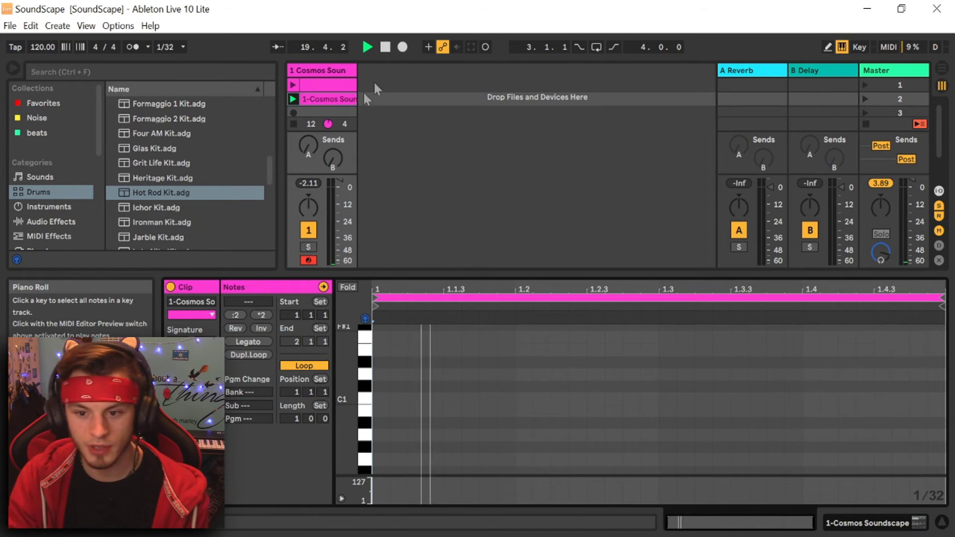
left_click(10, 26)
left_click(30, 57)
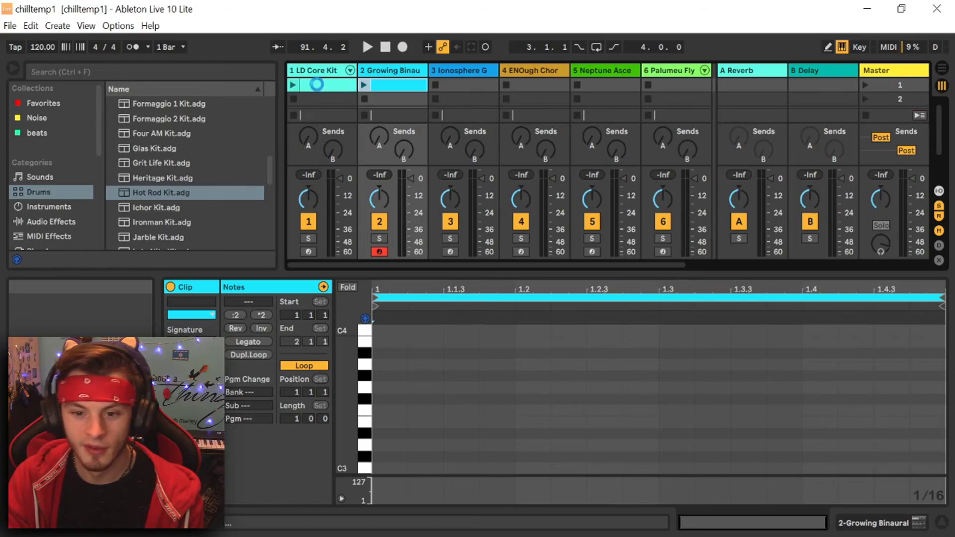
- Briefly play and stop the chilltemp1 set, then go to the File menu for the LIMM set
left_click(367, 47)
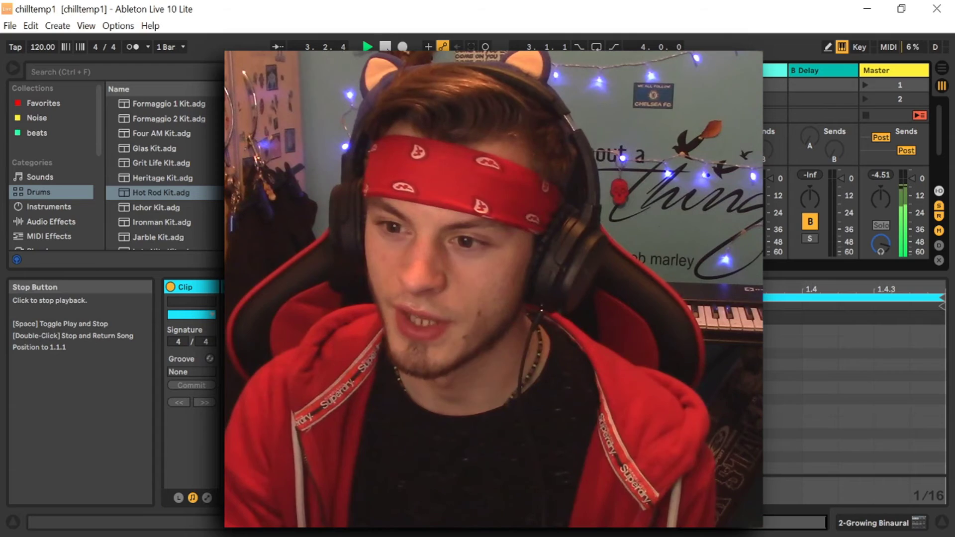
left_click(386, 47)
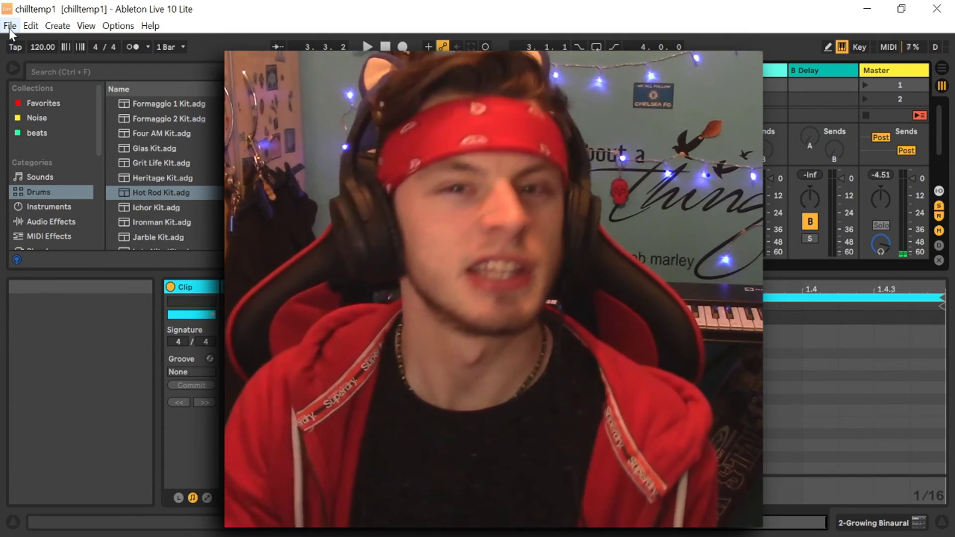
left_click(10, 27)
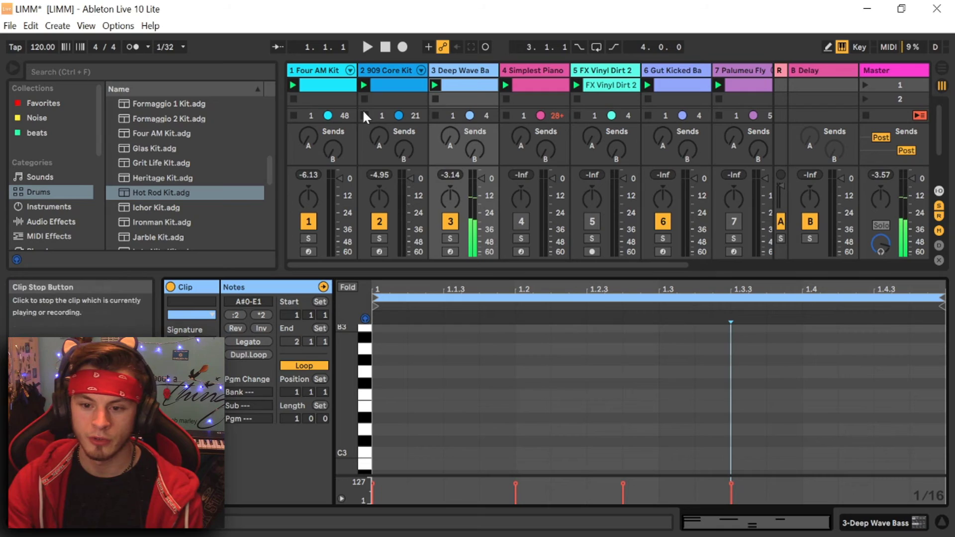
- Play LIMM, mute track 6, toggle Deep Wave Bass, and preview notes G#3 and E3
left_click(368, 47)
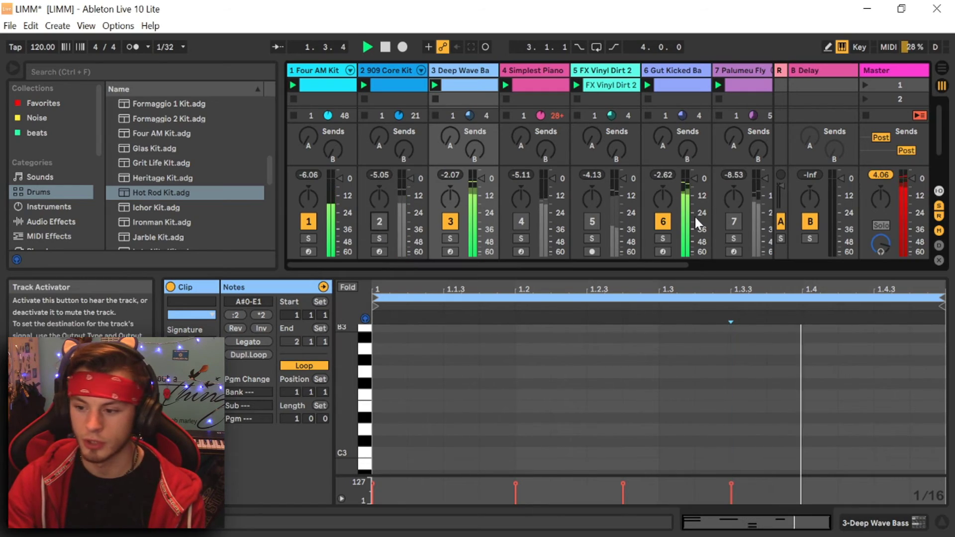
left_click(664, 219)
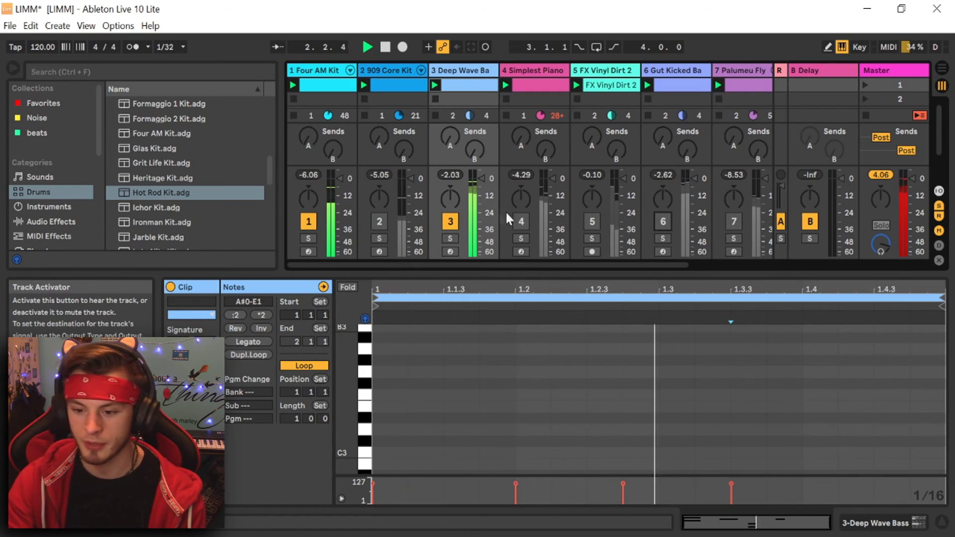
left_click(453, 219)
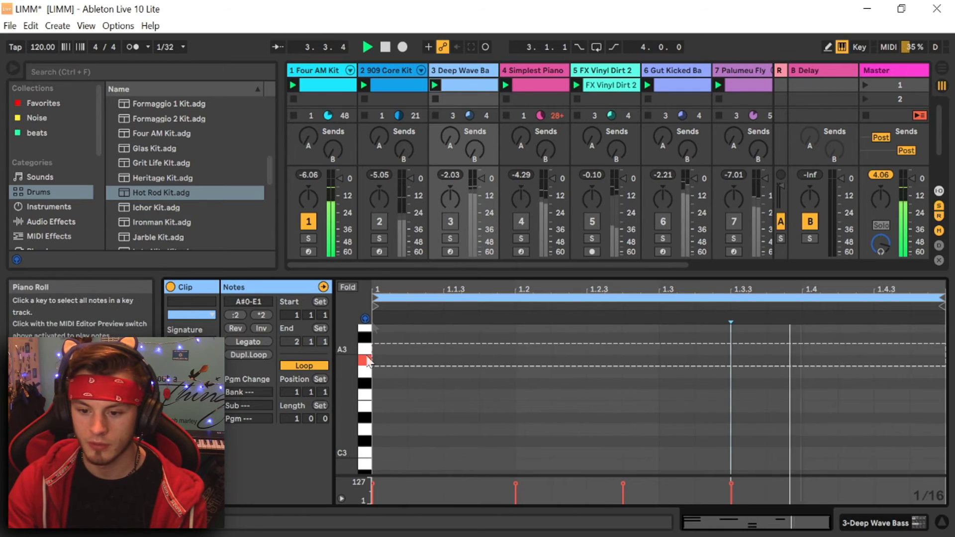
left_click(379, 221)
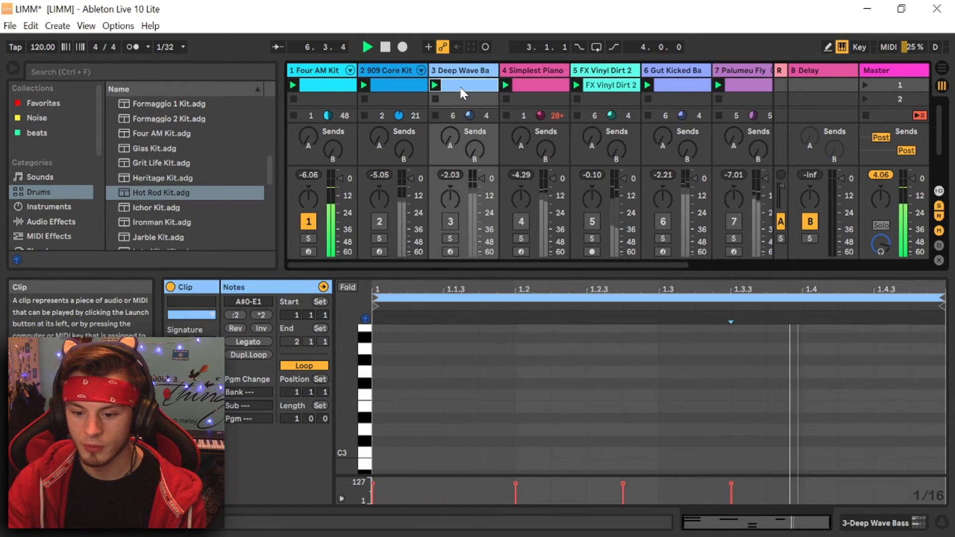
left_click(365, 370)
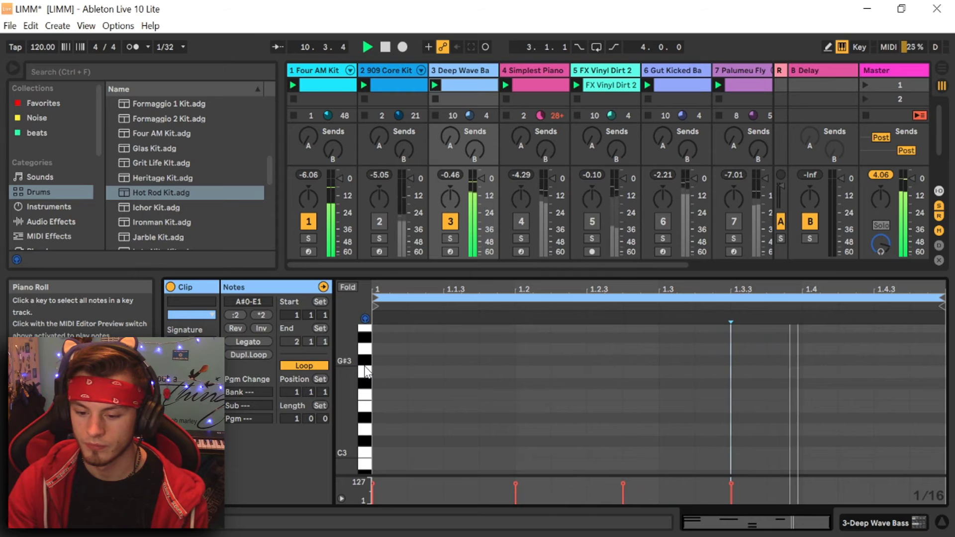
scroll(365, 369, "down", 3)
scroll(366, 369, "down", 3)
scroll(366, 370, "down", 2)
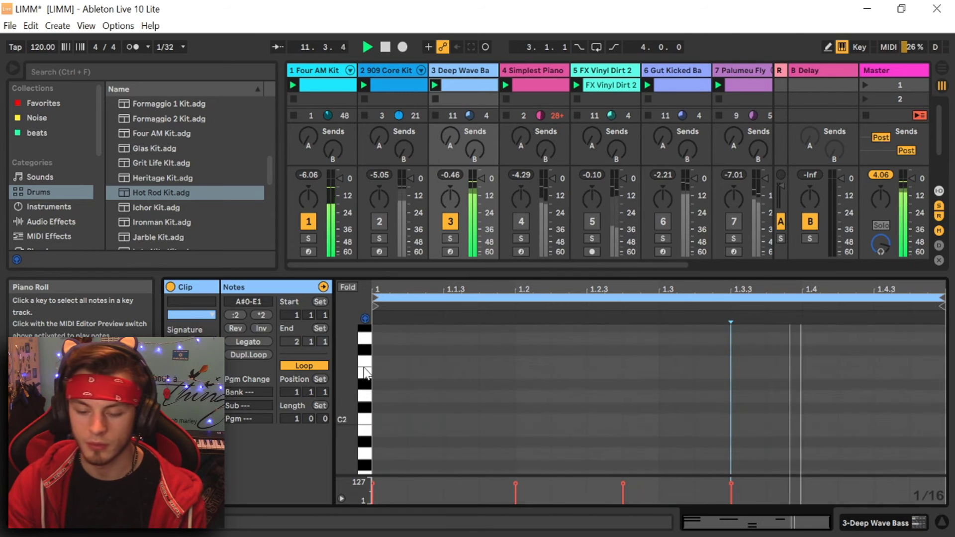
scroll(365, 371, "up", 3)
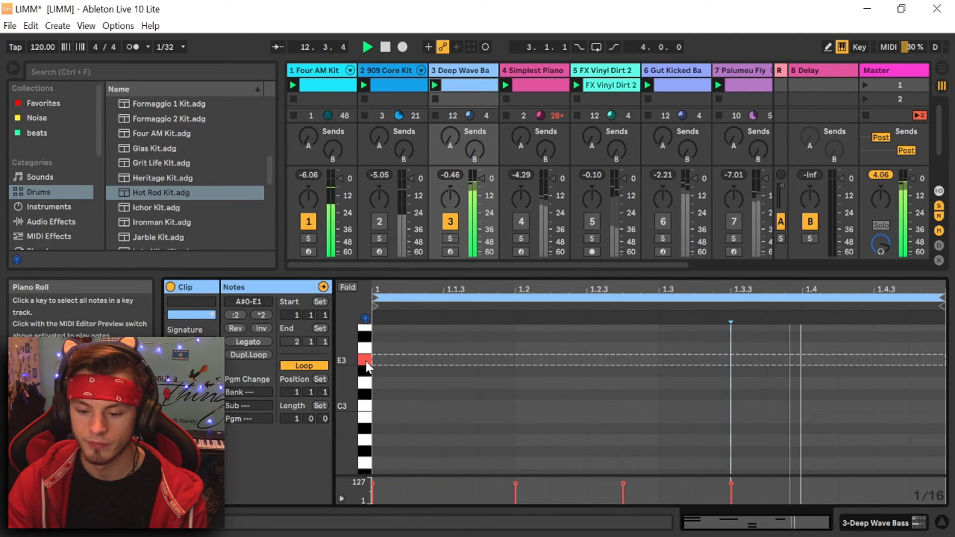
left_click(366, 361)
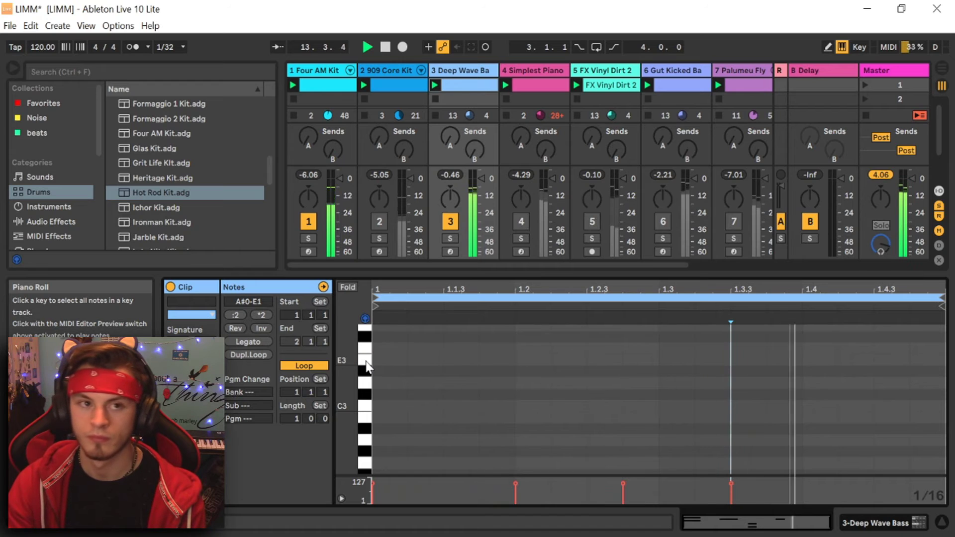
- Mute Deep Wave Bass, try Simplest Piano, enable FX Vinyl Dirt 2, and stop playback
left_click(449, 221)
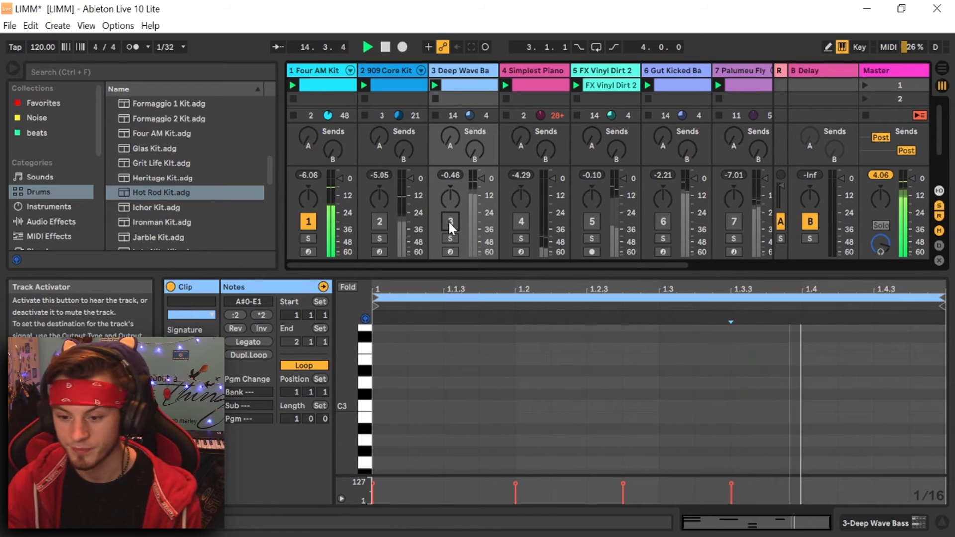
left_click(520, 221)
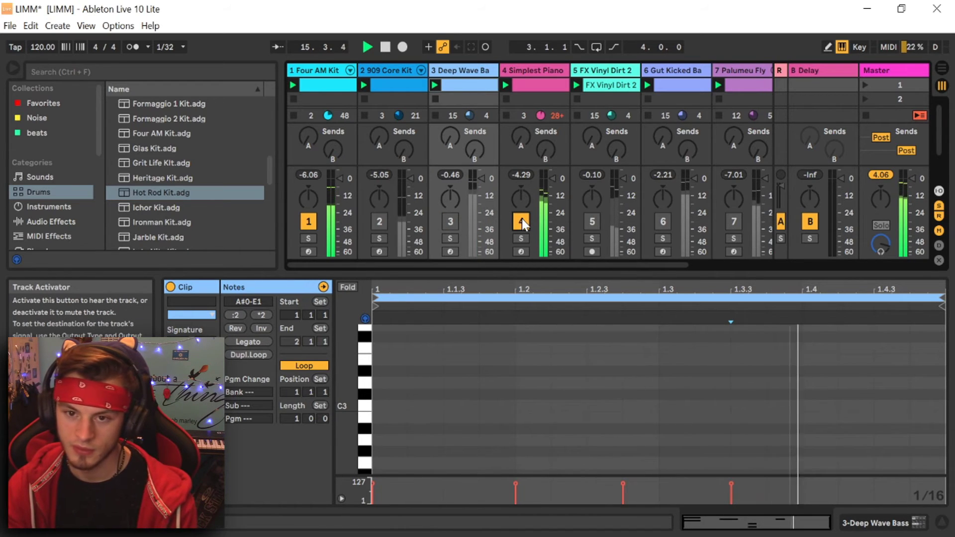
left_click(521, 221)
left_click(591, 222)
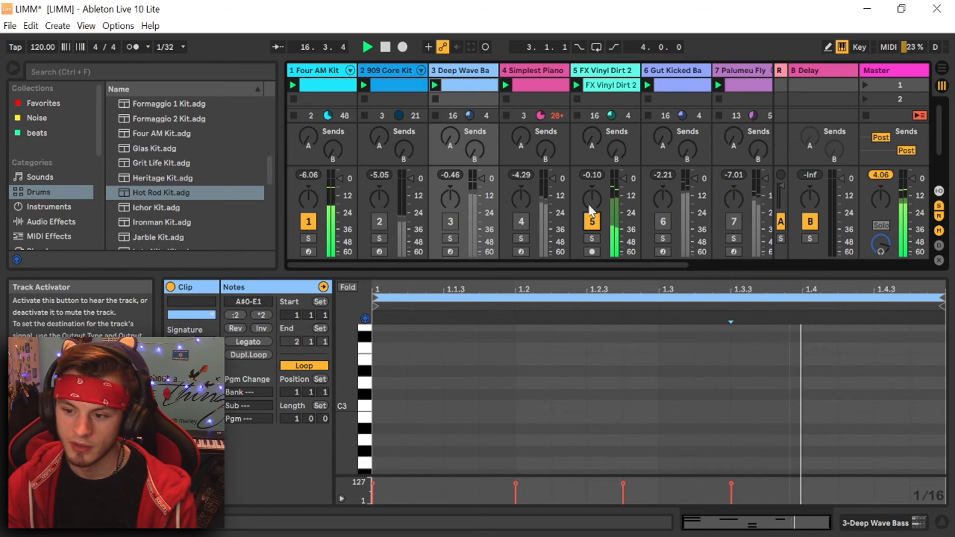
left_click(385, 46)
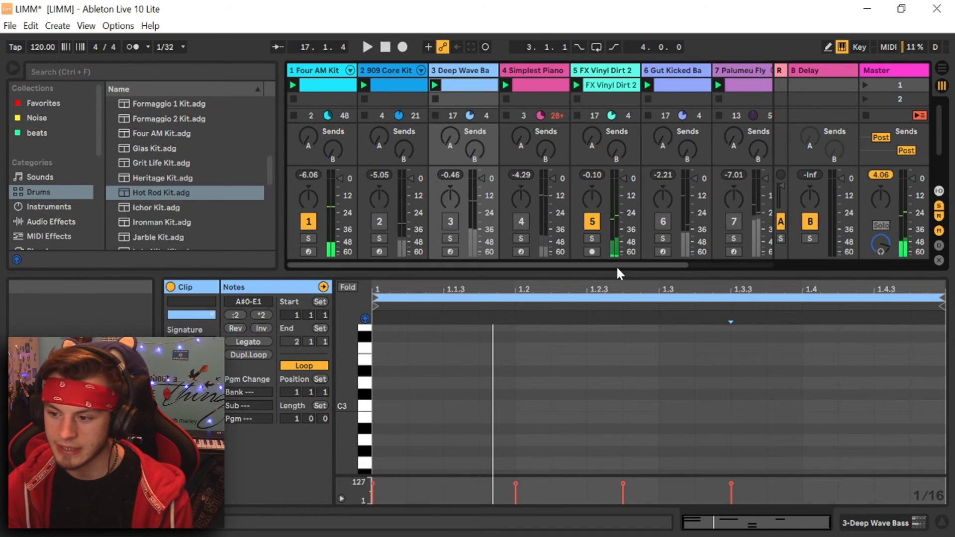
left_click_drag(616, 265, 647, 263)
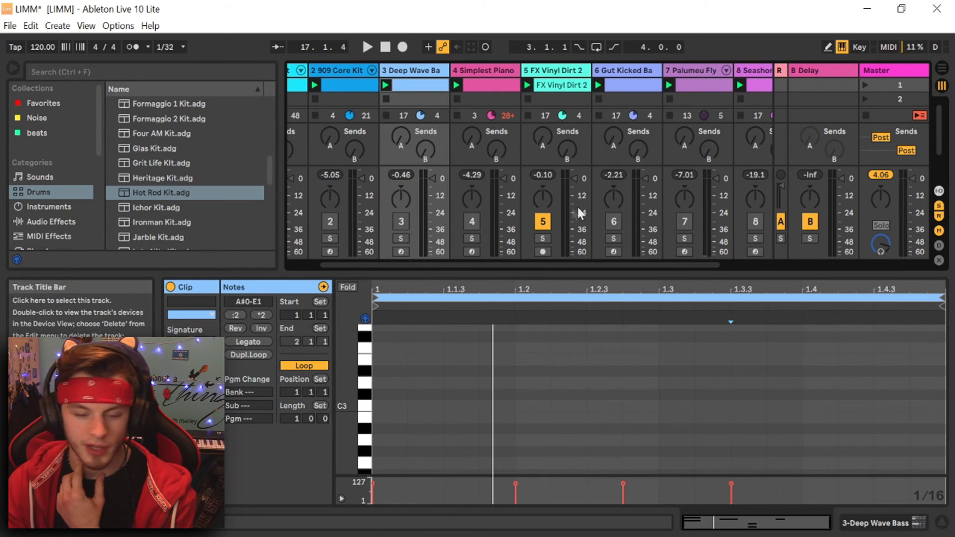
left_click_drag(589, 265, 737, 269)
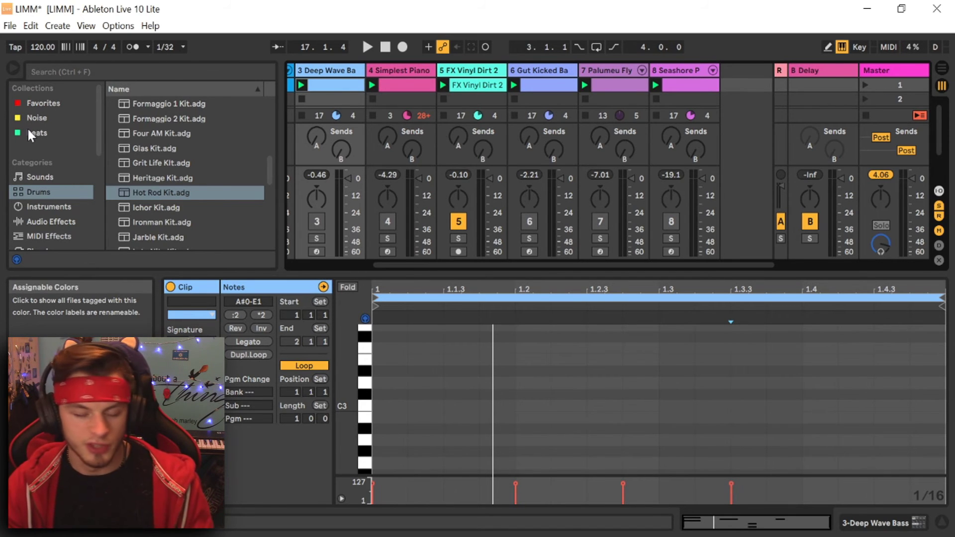
scroll(51, 199, "down", 2)
scroll(50, 195, "down", 2)
scroll(54, 196, "down", 1)
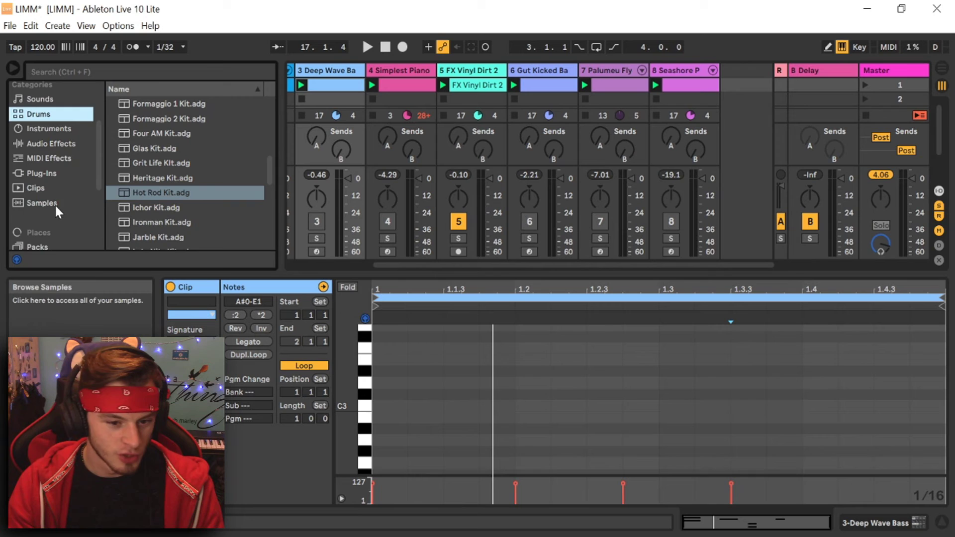
scroll(55, 203, "down", 2)
scroll(56, 205, "down", 1)
scroll(57, 212, "up", 5)
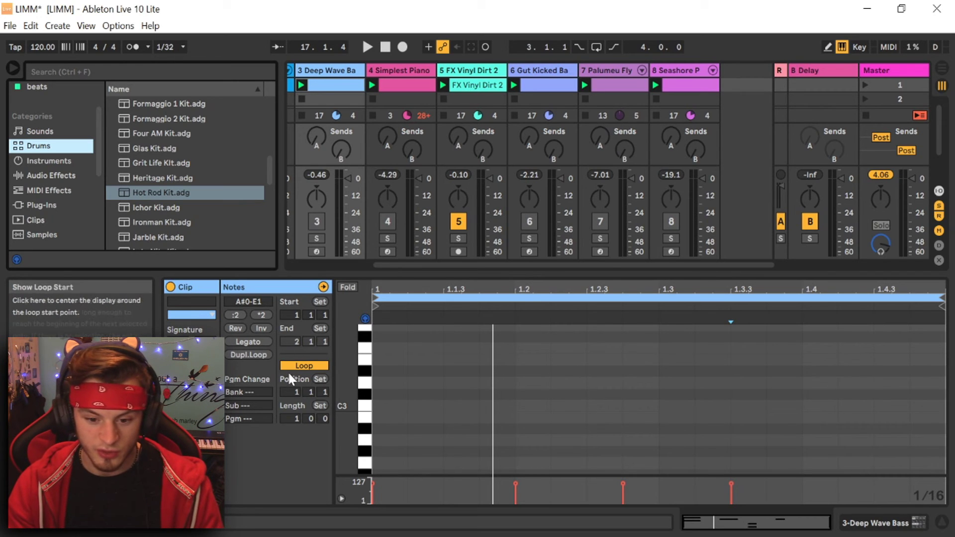
left_click(201, 303)
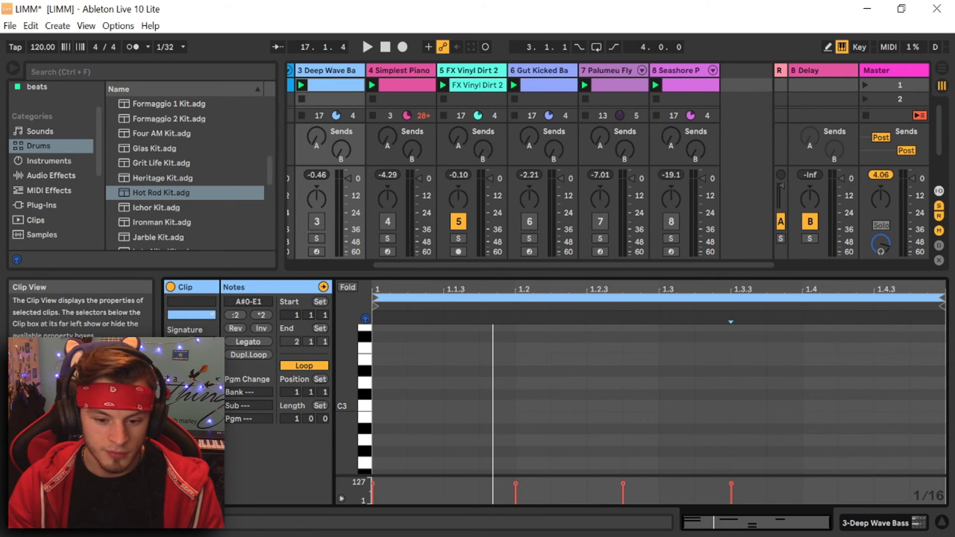
left_click(322, 287)
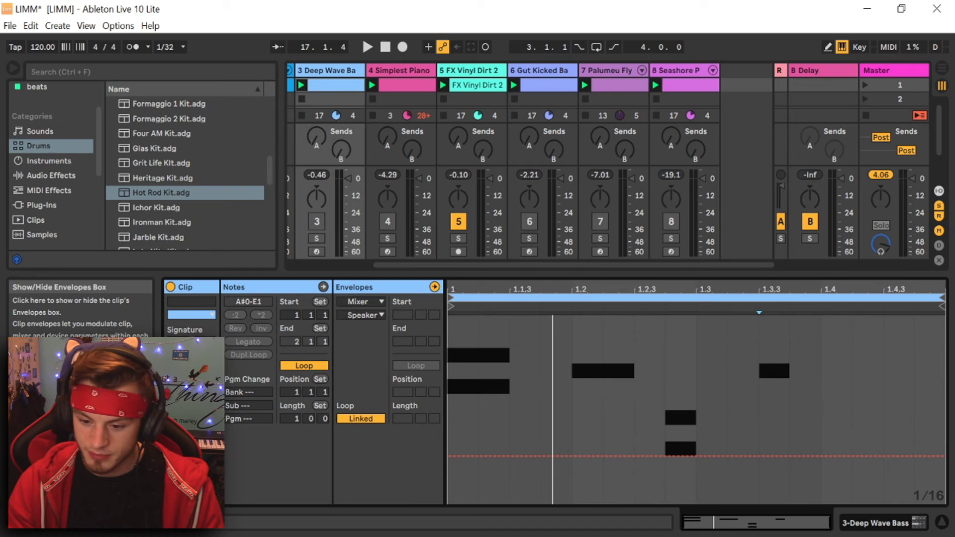
left_click(173, 496)
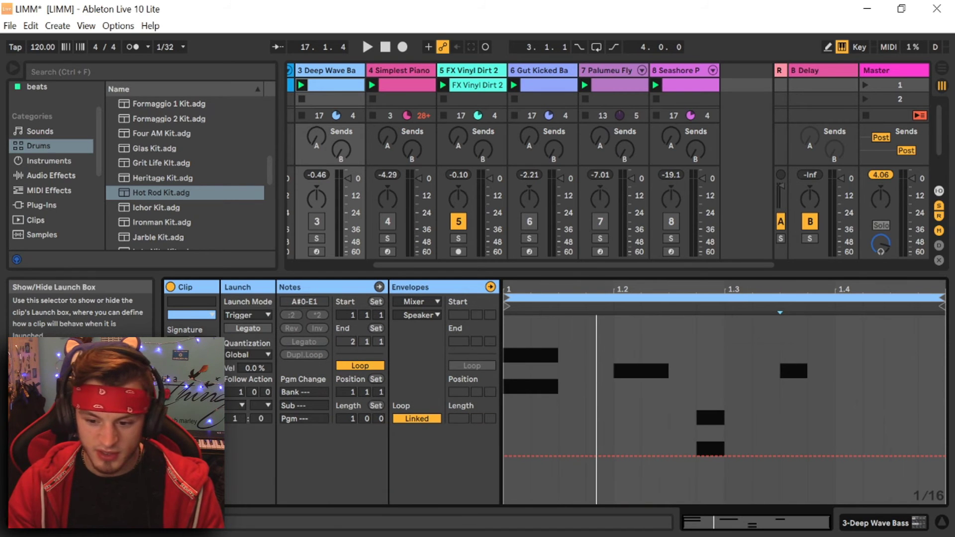
left_click(172, 495)
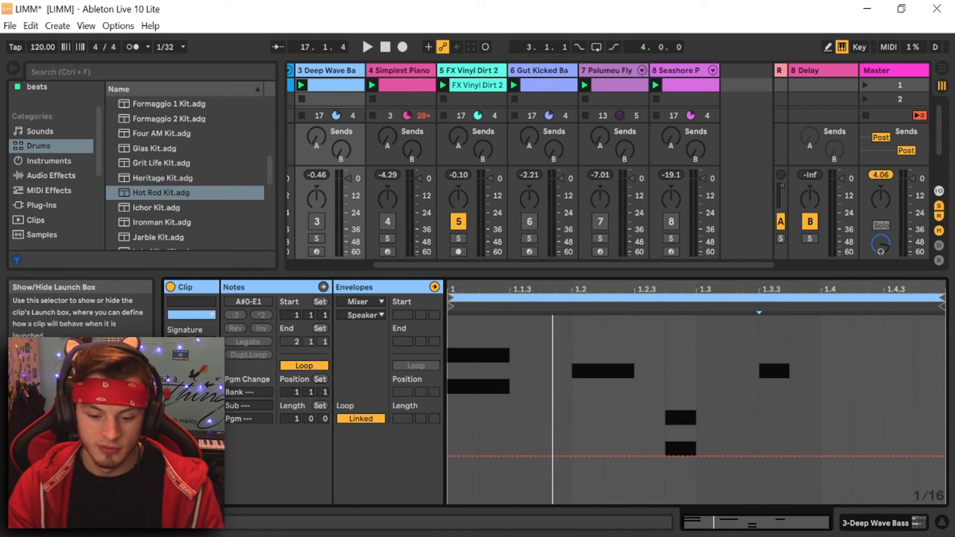
left_click(323, 287)
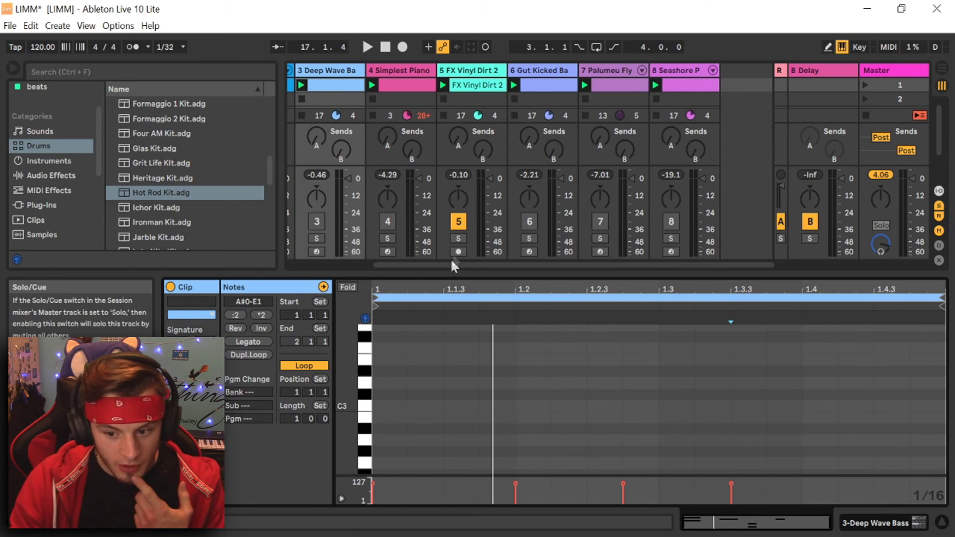
left_click_drag(450, 268, 348, 263)
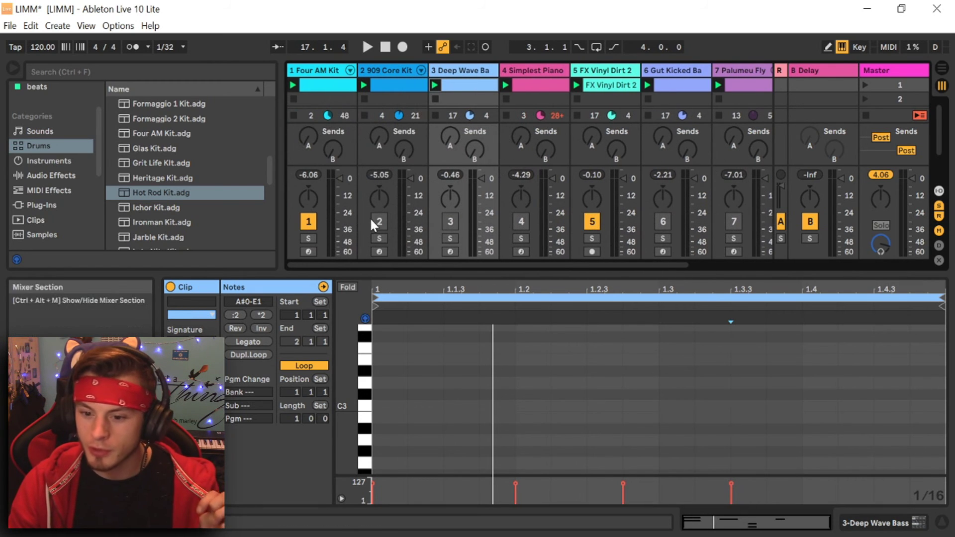
- Replay LIMM, toggle Deep Wave Bass, then unmute track 7, FX Vinyl Dirt 2 and Simplest Piano
left_click(368, 47)
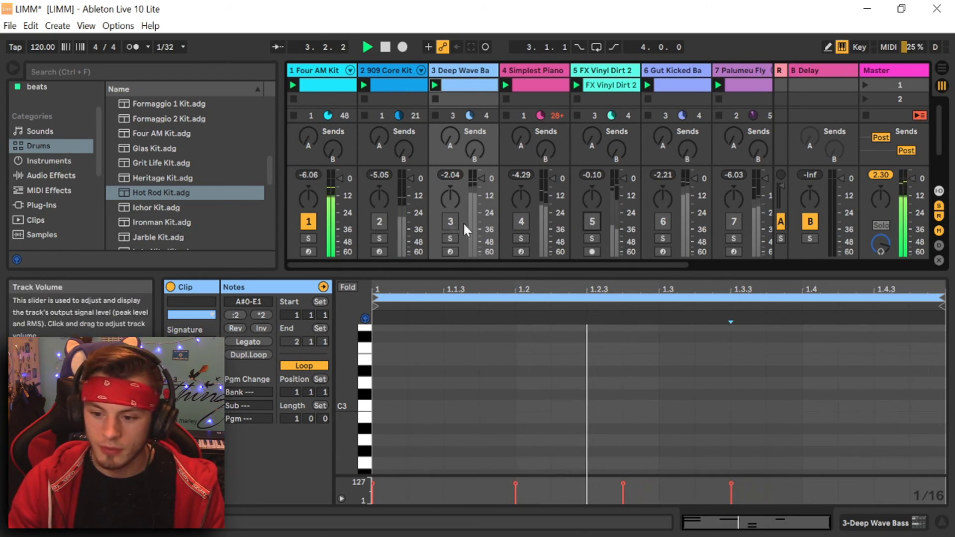
left_click(451, 222)
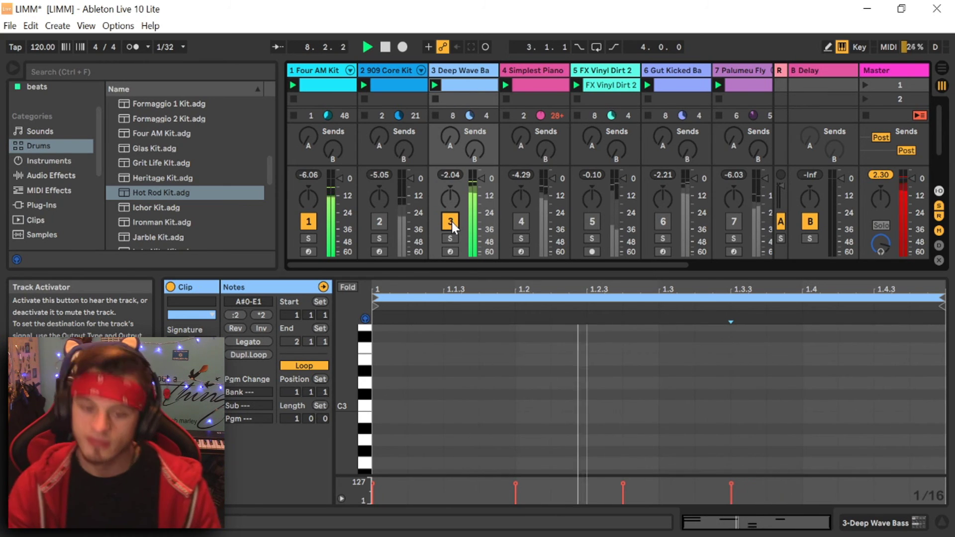
left_click(451, 222)
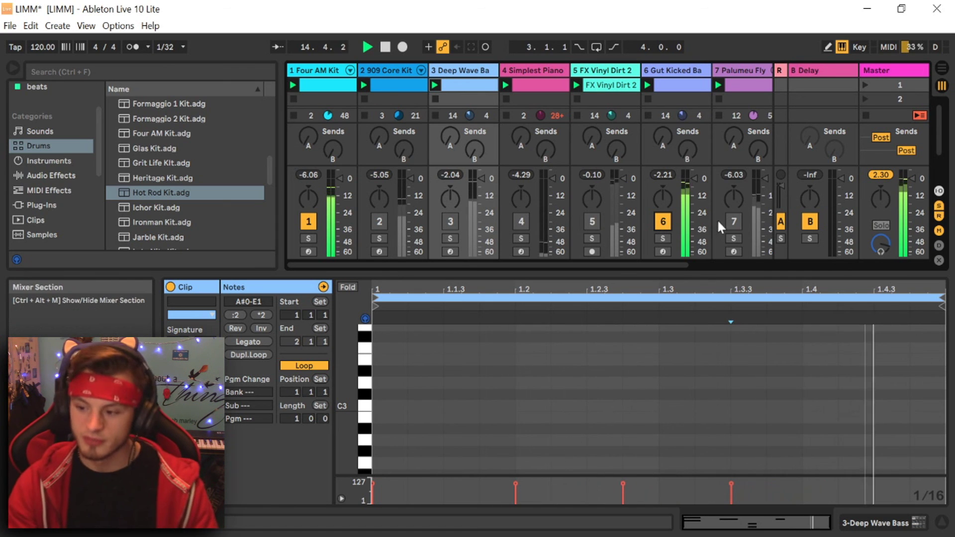
left_click(733, 221)
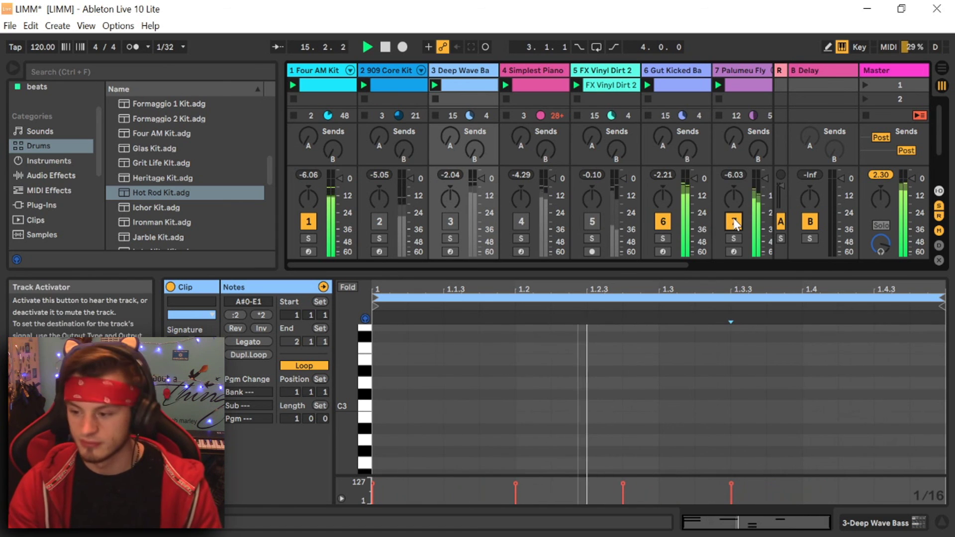
left_click(593, 221)
left_click(522, 220)
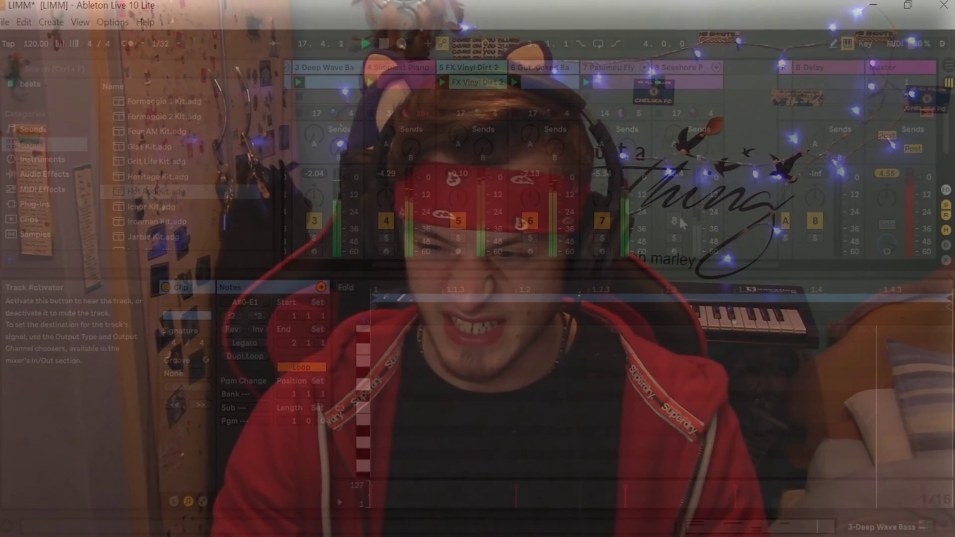
- Switch on track 8's activator button so it plays with the others
left_click(673, 221)
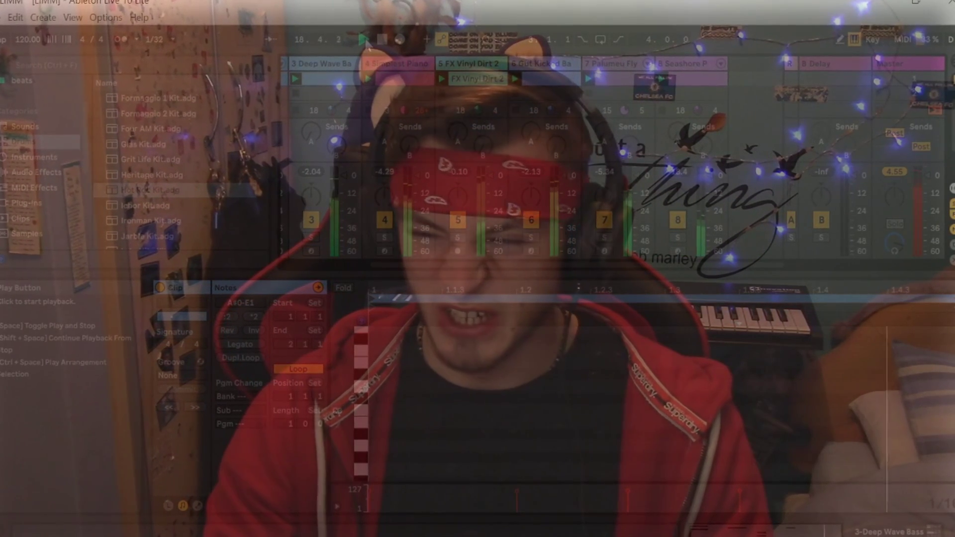